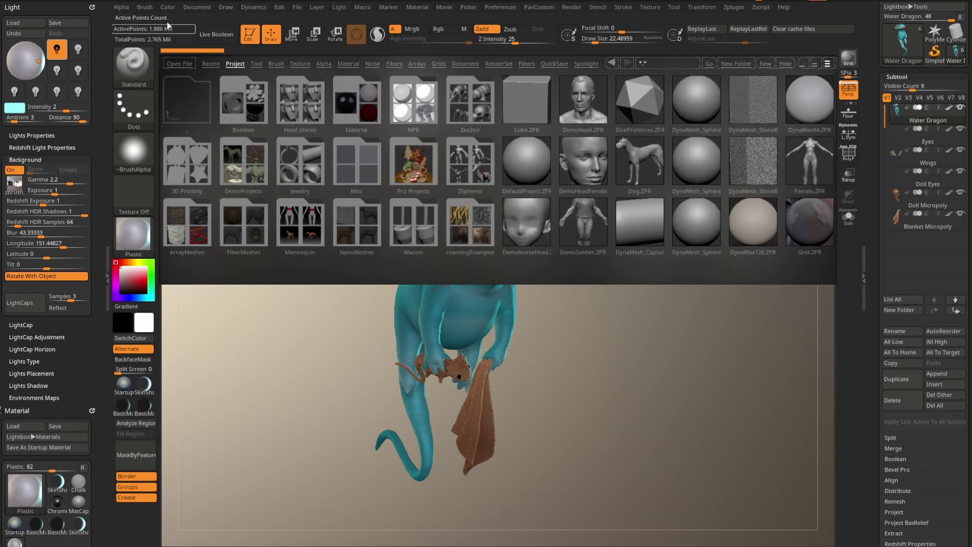
# Step: Load the water dragon project from the DemoProjects folder
pyautogui.click(243, 165)
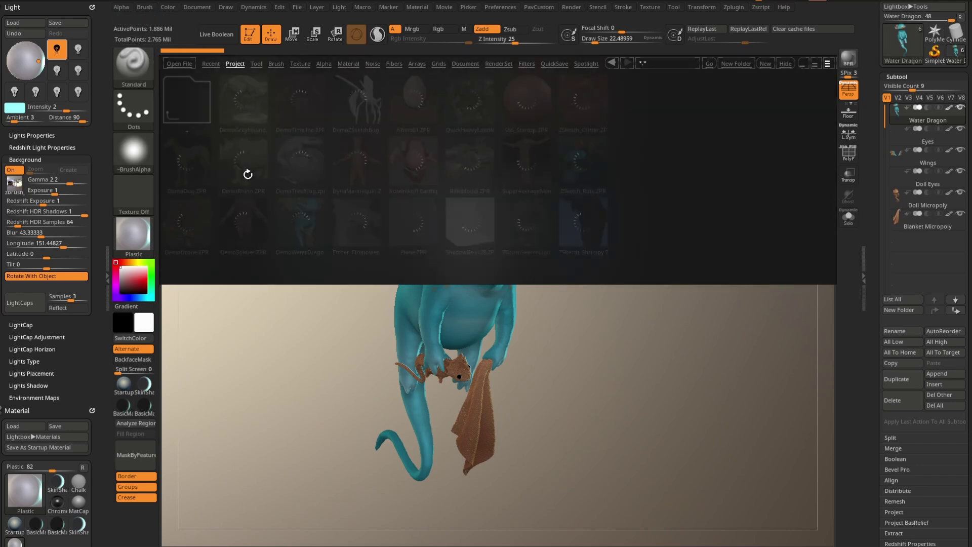
pyautogui.doubleClick(297, 215)
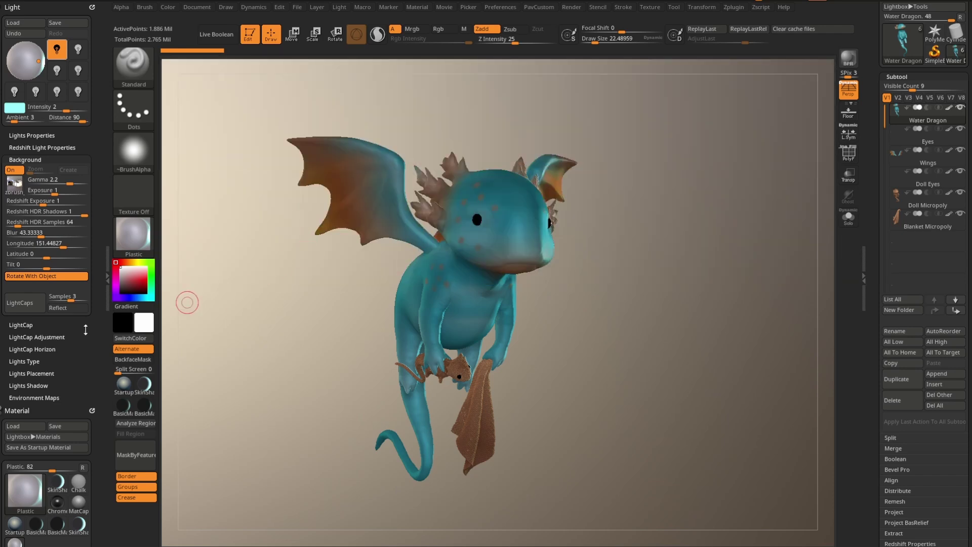
# Step: Reposition the first light on the light preview sphere and check the shading on the dragon from different angles
pyautogui.click(56, 56)
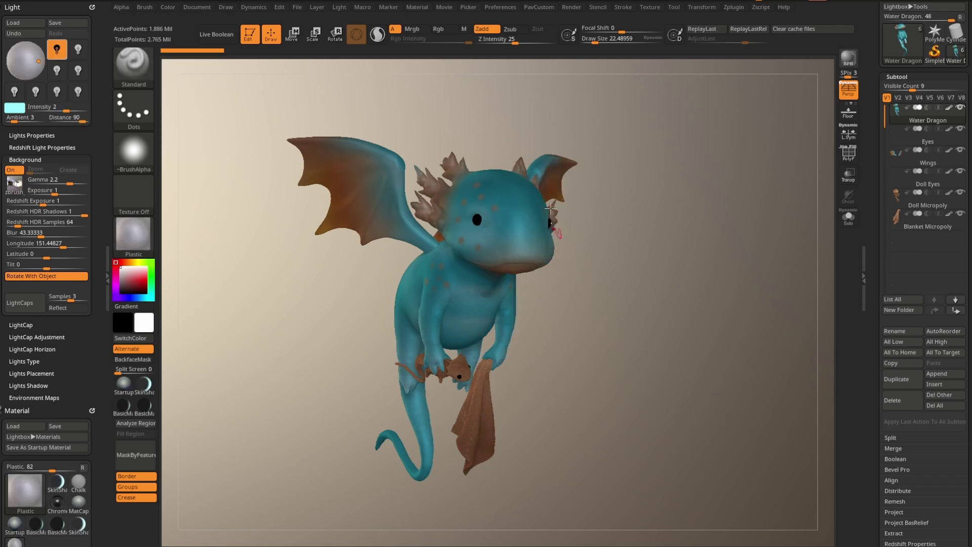
pyautogui.moveTo(296, 247); pyautogui.dragTo(311, 214)
pyautogui.click(37, 61)
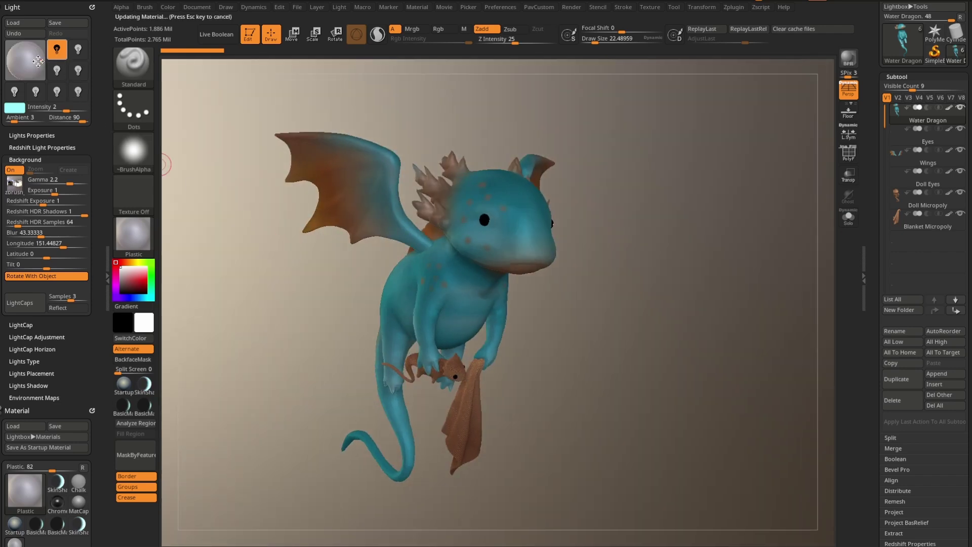
pyautogui.moveTo(572, 276); pyautogui.dragTo(702, 304)
pyautogui.moveTo(550, 212); pyautogui.dragTo(527, 213)
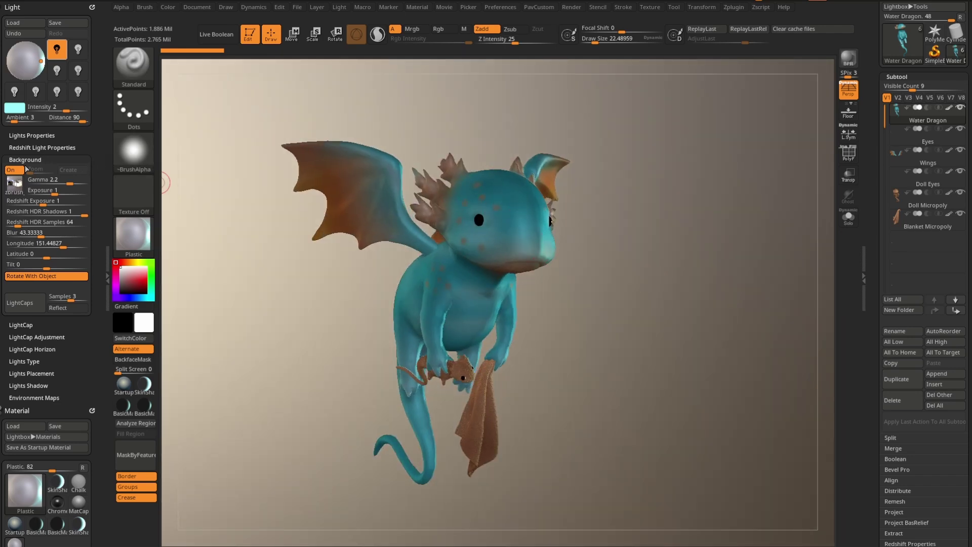
# Step: Set the longitude of the background environment texture to 136.55172
pyautogui.moveTo(17, 186)
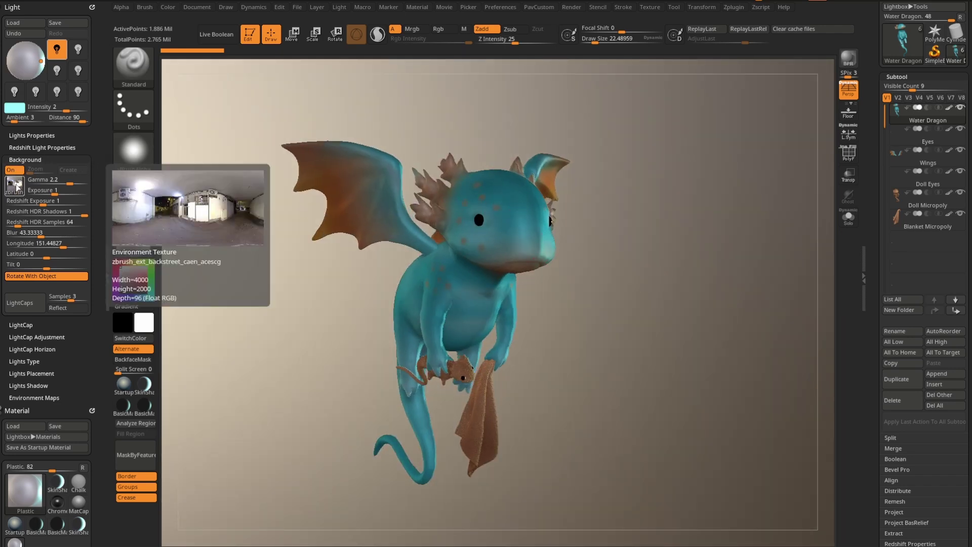
pyautogui.moveTo(64, 244); pyautogui.dragTo(62, 245)
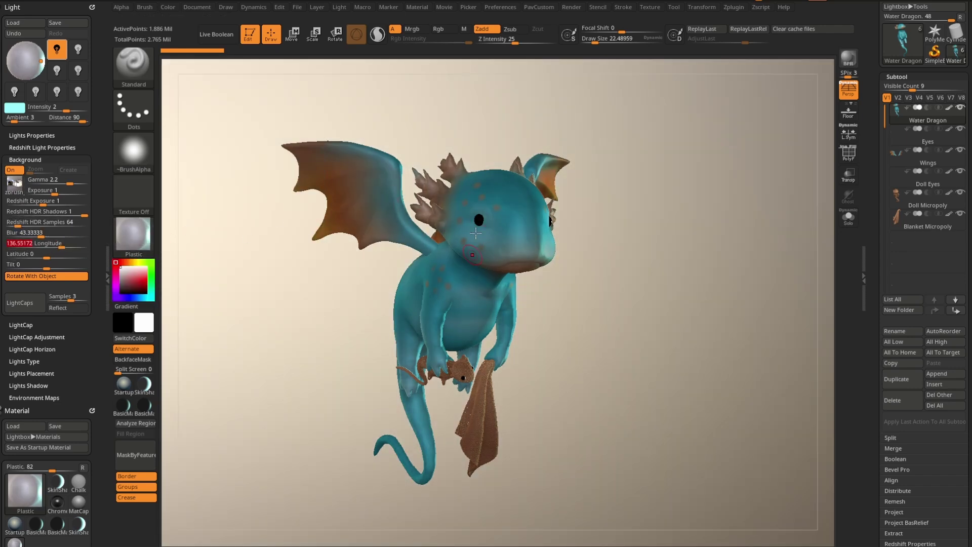
# Step: Set the Plastic material's metalness to 0.36804 and its reflect roughness to 0.4
pyautogui.scroll(-10, 101, 239)
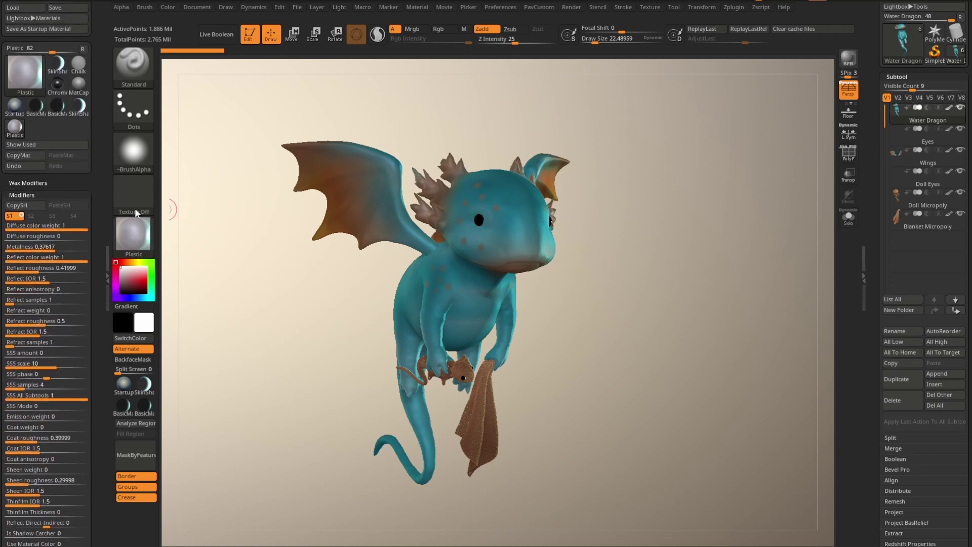
pyautogui.moveTo(94, 217); pyautogui.dragTo(94, 196)
pyautogui.moveTo(56, 228); pyautogui.dragTo(30, 251)
pyautogui.click(29, 229)
pyautogui.write('0.4')
pyautogui.press('Return')
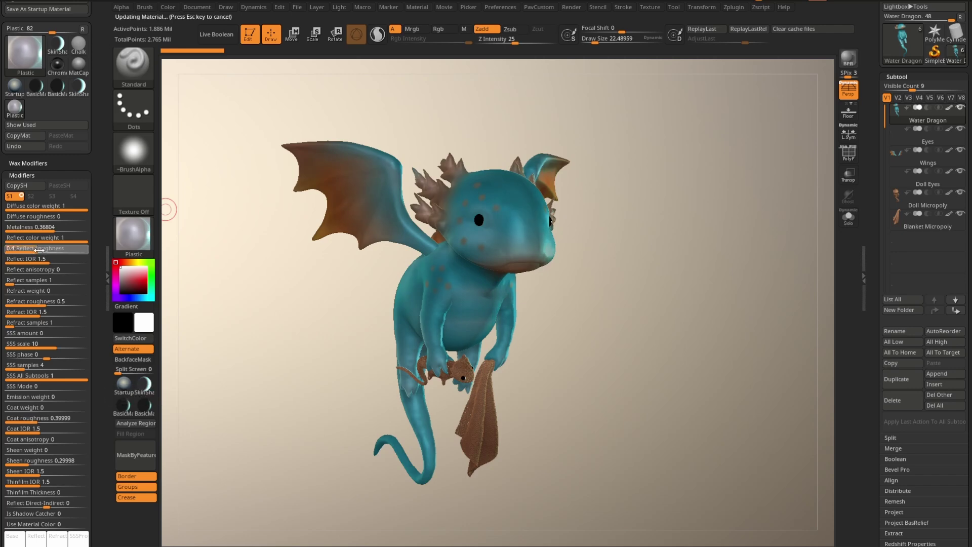
pyautogui.click(38, 250)
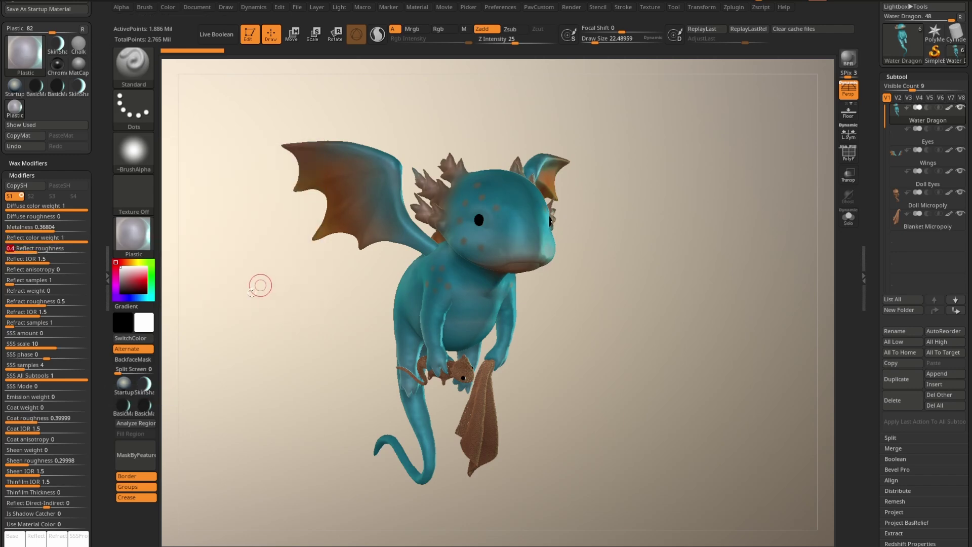
# Step: Open the Redshift Renderer settings in the render options
pyautogui.moveTo(98, 276); pyautogui.dragTo(100, 142)
pyautogui.press('shift')
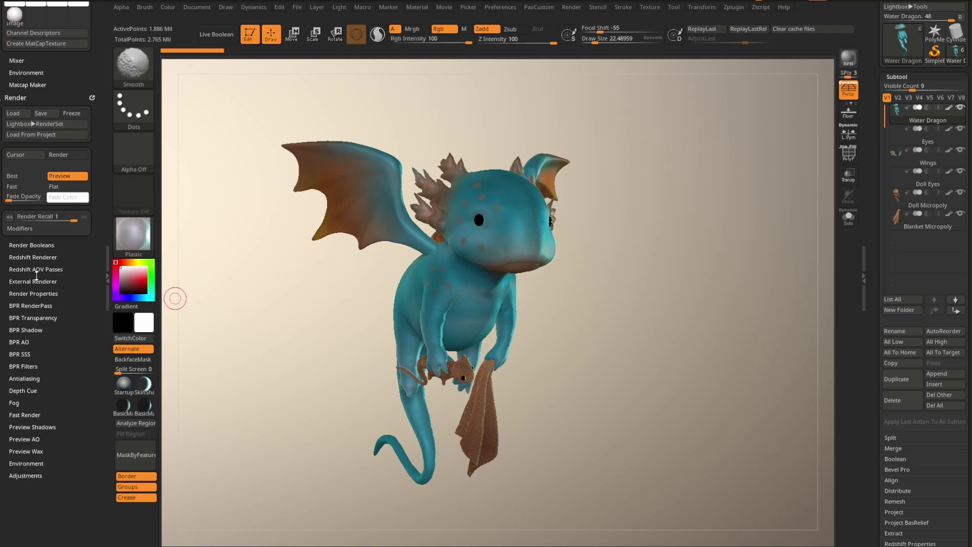
pyautogui.click(34, 258)
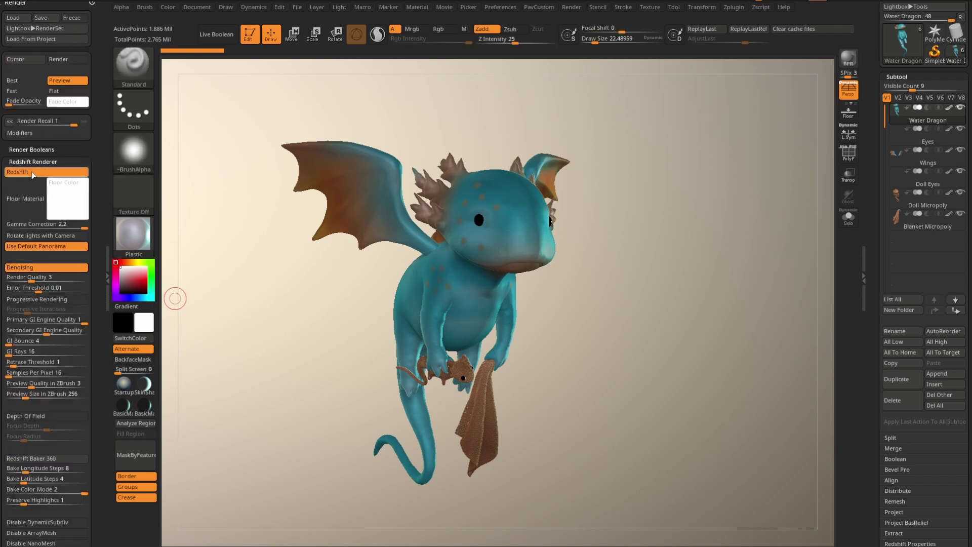
# Step: Look through the Redshift materials in the material library, keeping Plastic as the current material
pyautogui.click(135, 241)
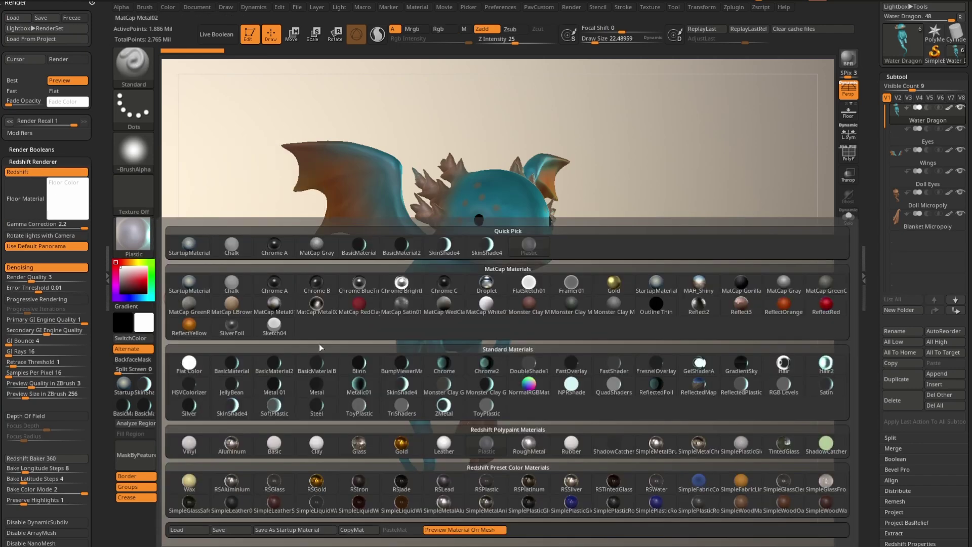
pyautogui.click(497, 450)
pyautogui.scroll(-2, 97, 182)
pyautogui.click(133, 235)
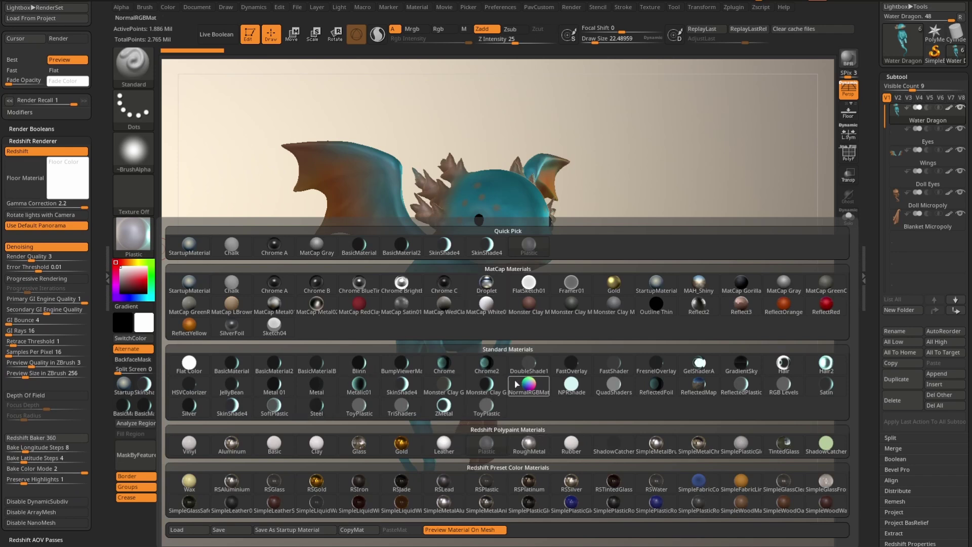
pyautogui.moveTo(531, 391)
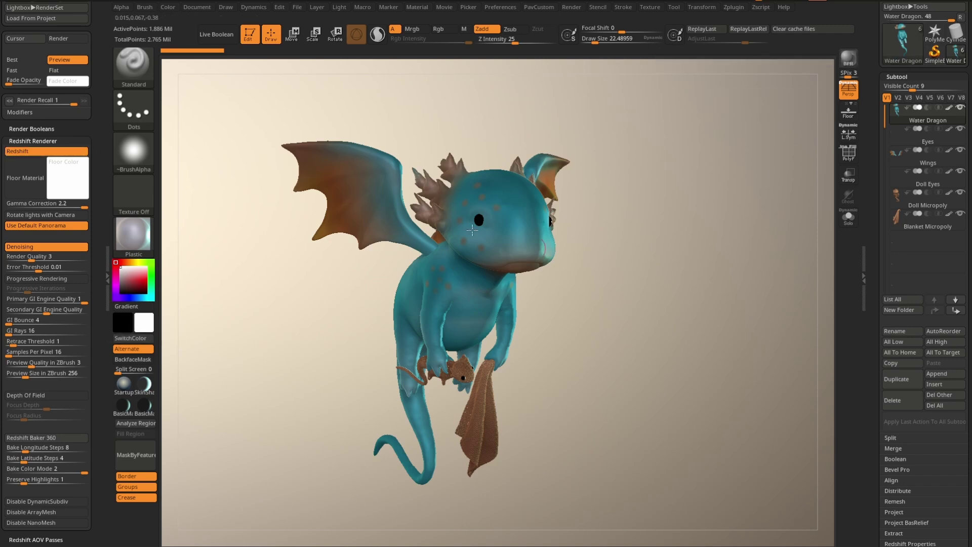
# Step: Render the dragon with BPR using the Redshift renderer, and return to the working view
pyautogui.click(848, 61)
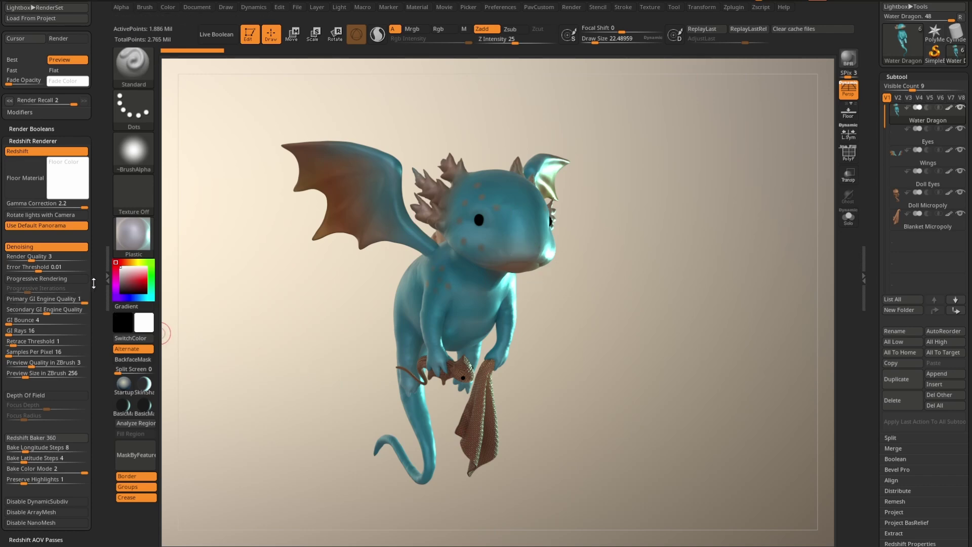
pyautogui.moveTo(95, 283); pyautogui.dragTo(94, 276)
pyautogui.moveTo(254, 250); pyautogui.dragTo(264, 266)
# Step: Switch to the Flat Color material and inspect the dragon's painted colors from several sides
pyautogui.click(134, 248)
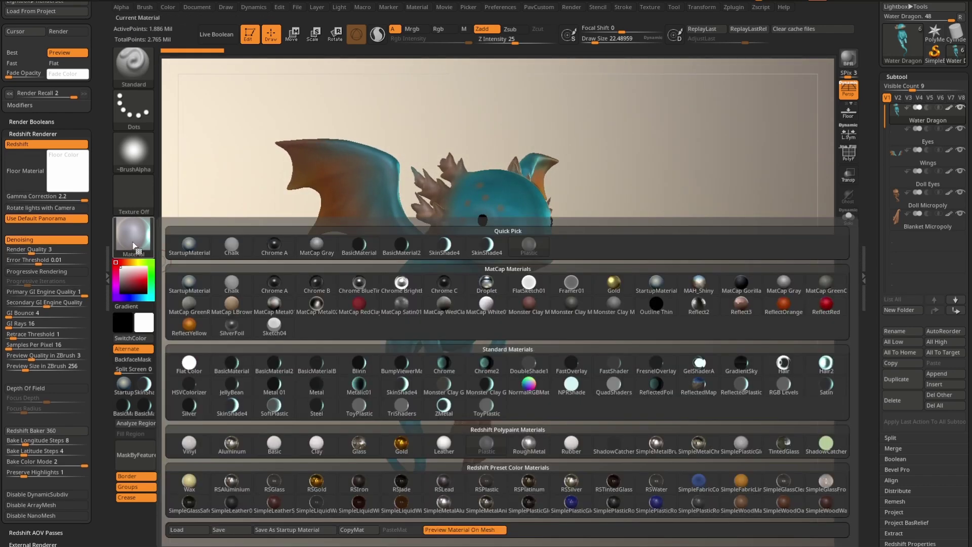
pyautogui.click(190, 363)
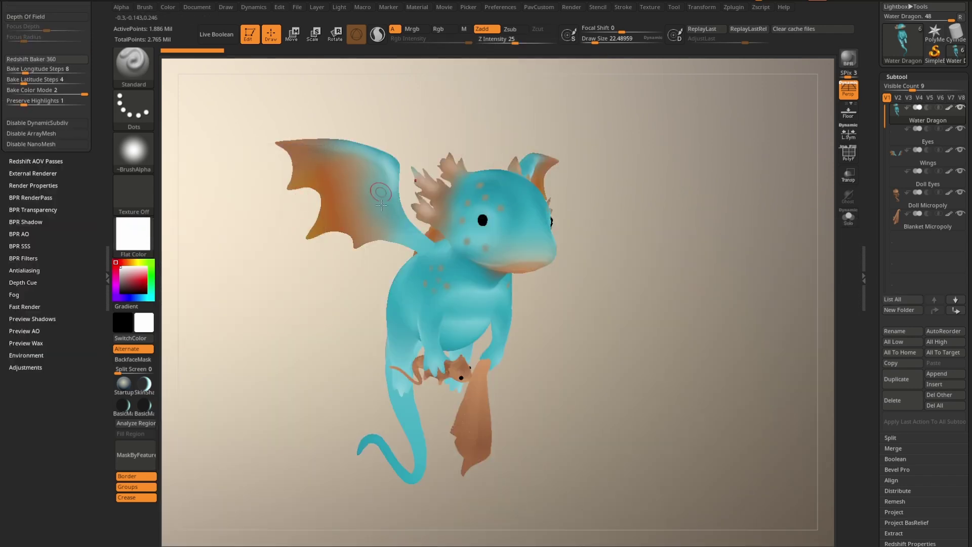
pyautogui.moveTo(657, 244); pyautogui.dragTo(612, 247)
pyautogui.moveTo(398, 353); pyautogui.dragTo(469, 352)
pyautogui.moveTo(658, 332); pyautogui.dragTo(591, 332)
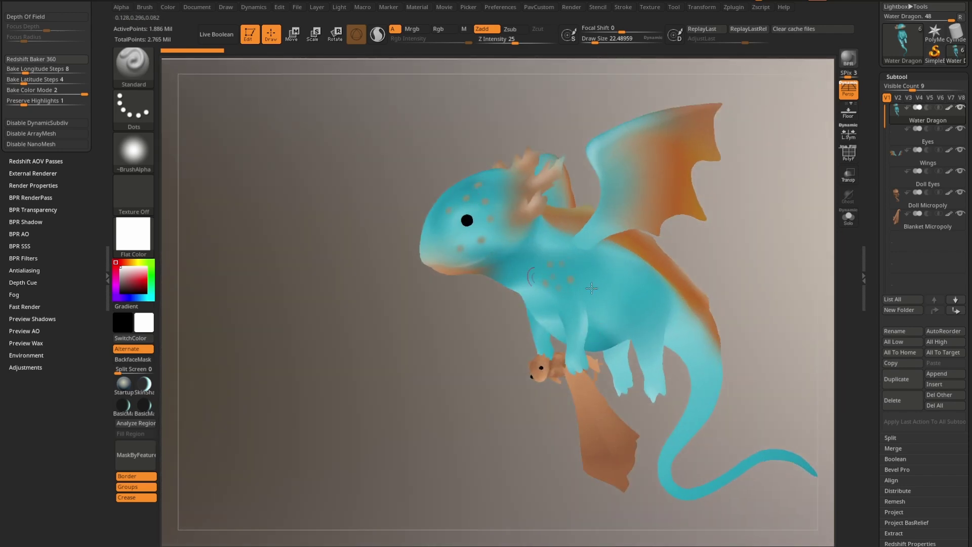
pyautogui.moveTo(745, 282); pyautogui.dragTo(556, 257)
pyautogui.moveTo(667, 268)
pyautogui.mouseDown()
pyautogui.moveTo(685, 269)
pyautogui.moveTo(671, 273)
pyautogui.mouseUp()
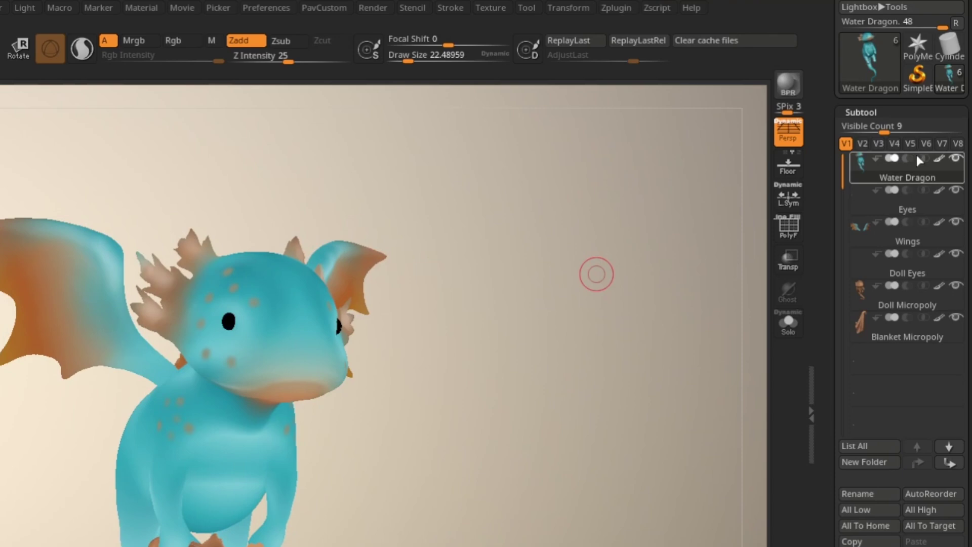
# Step: Turn the Water Dragon subtool's polypaint off and back on
pyautogui.click(939, 159)
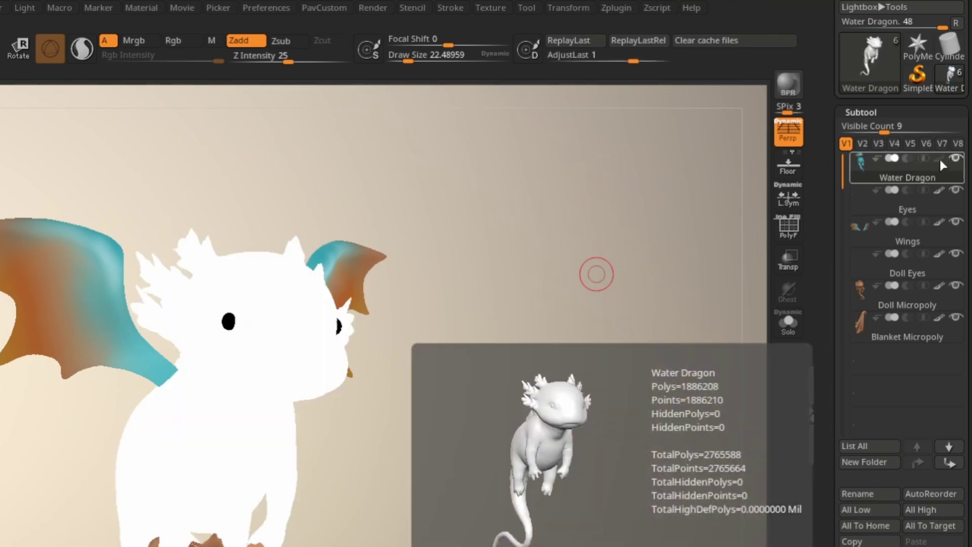
pyautogui.click(940, 159)
# Step: Switch the material to Plastic and compare the Water Dragon subtool with its polypaint turned off and on
pyautogui.click(134, 243)
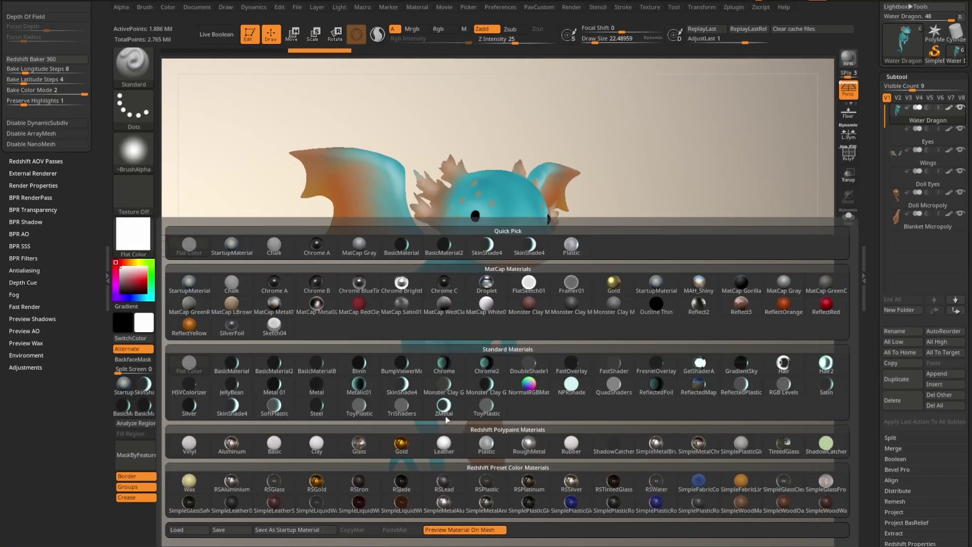
pyautogui.click(479, 439)
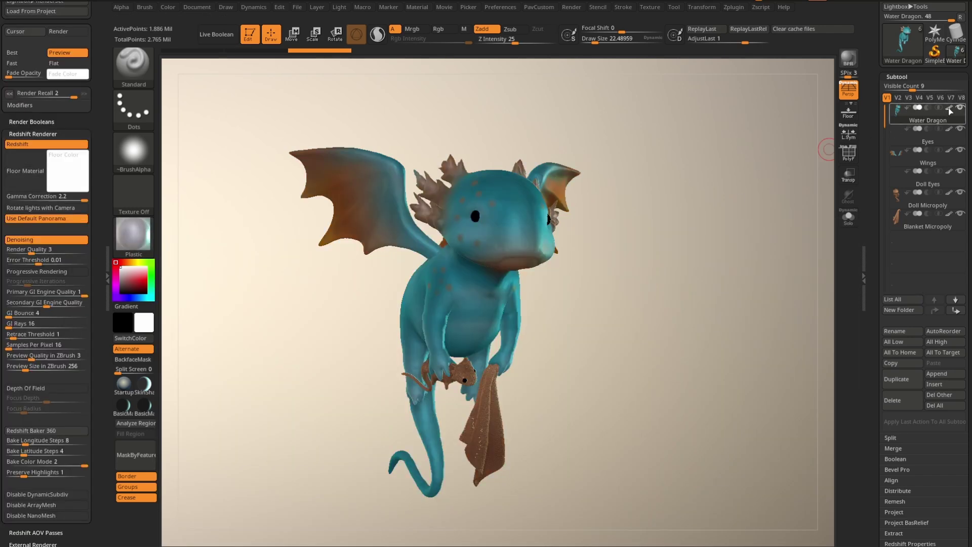
pyautogui.click(949, 108)
pyautogui.moveTo(618, 250); pyautogui.dragTo(534, 221)
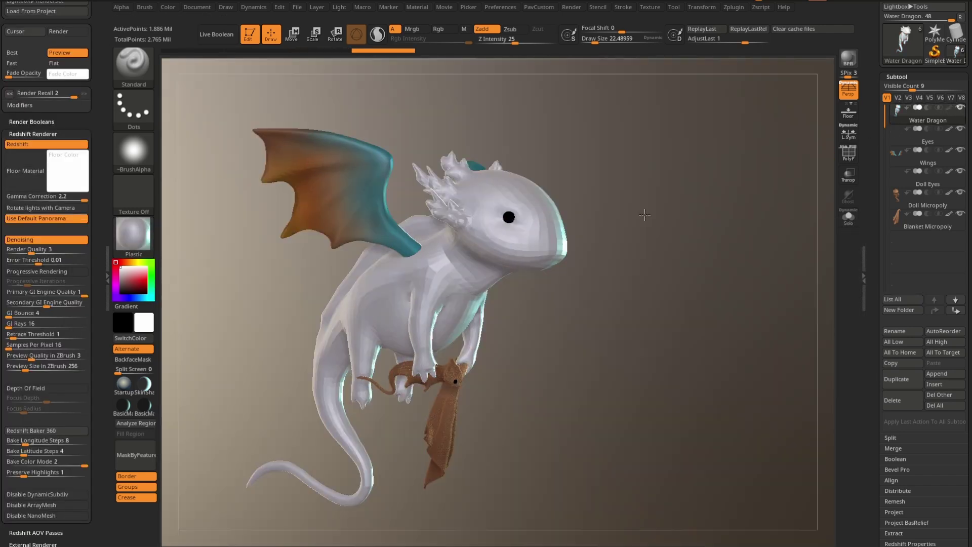
pyautogui.click(948, 107)
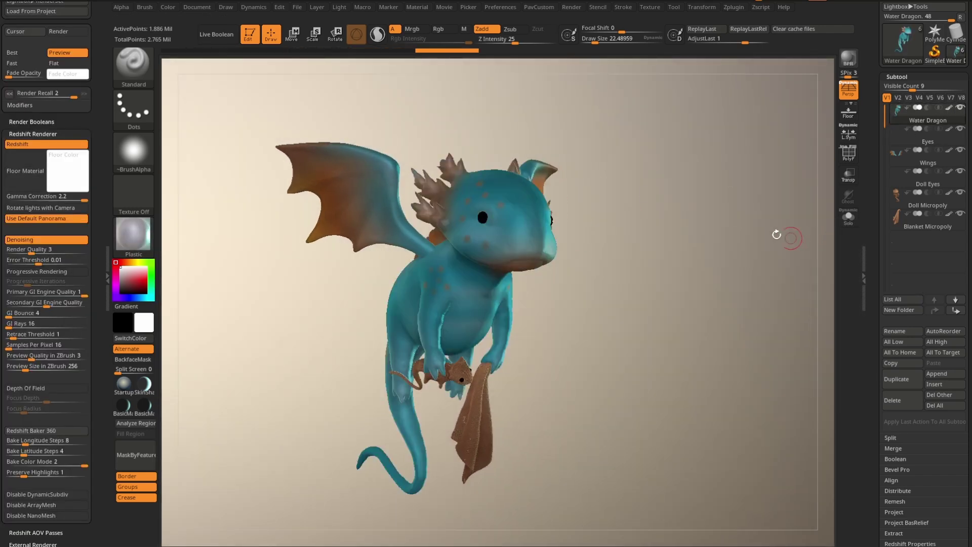
pyautogui.moveTo(771, 232); pyautogui.dragTo(764, 234)
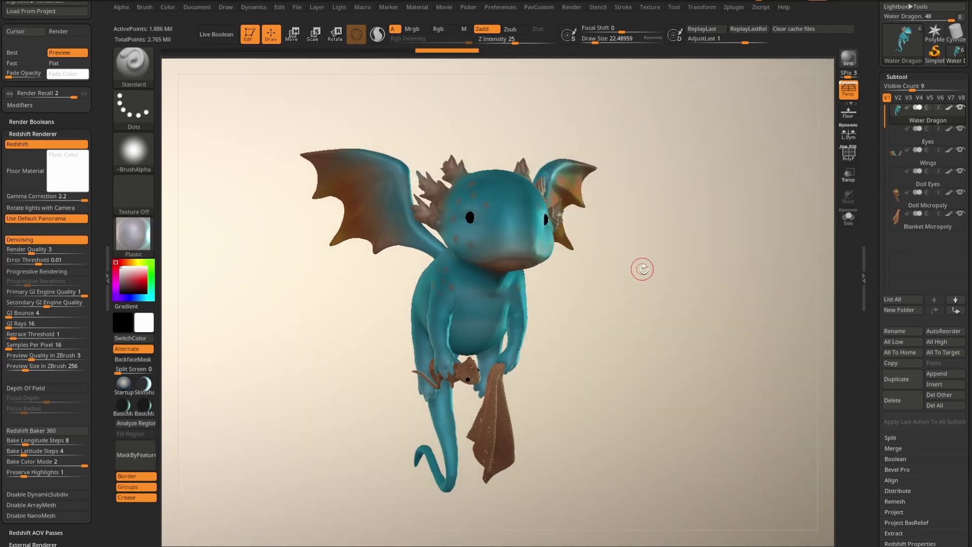
pyautogui.moveTo(642, 269)
pyautogui.mouseDown()
pyautogui.moveTo(574, 273)
pyautogui.moveTo(647, 271)
pyautogui.moveTo(668, 287)
pyautogui.moveTo(647, 283)
pyautogui.mouseUp()
pyautogui.click(611, 304)
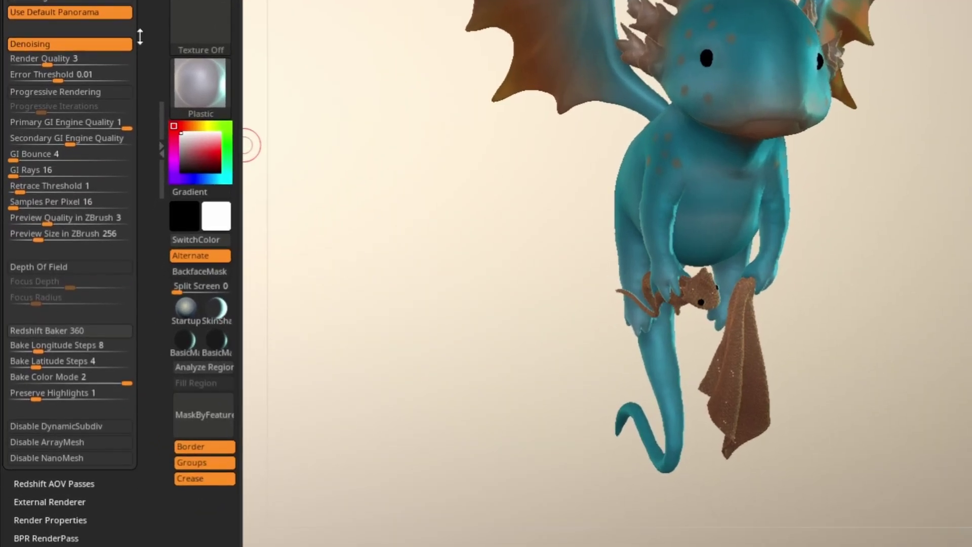
# Step: Examine the Redshift Baker 360 settings and the lighting on the dragon from several angles
pyautogui.scroll(-5, 141, 37)
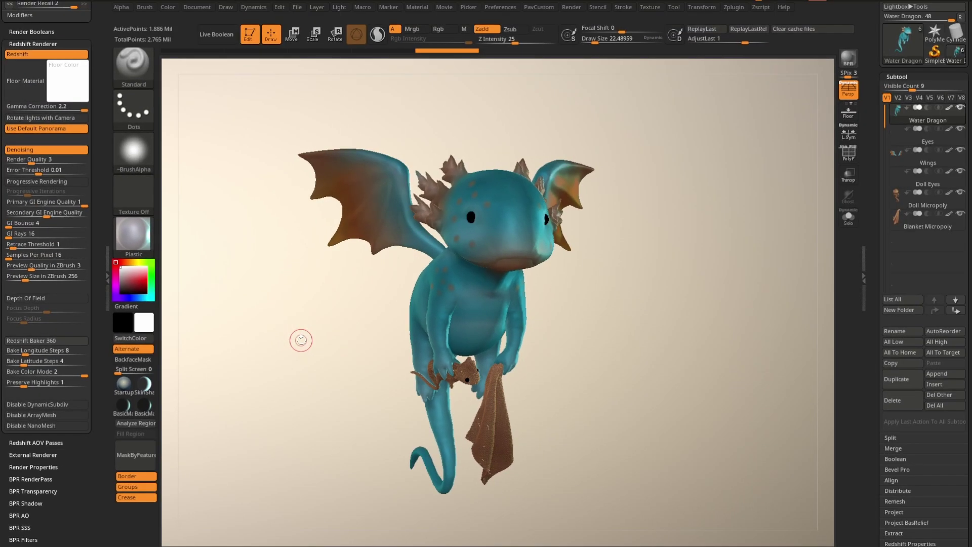
pyautogui.moveTo(449, 243); pyautogui.dragTo(604, 229)
pyautogui.moveTo(403, 332); pyautogui.dragTo(531, 284)
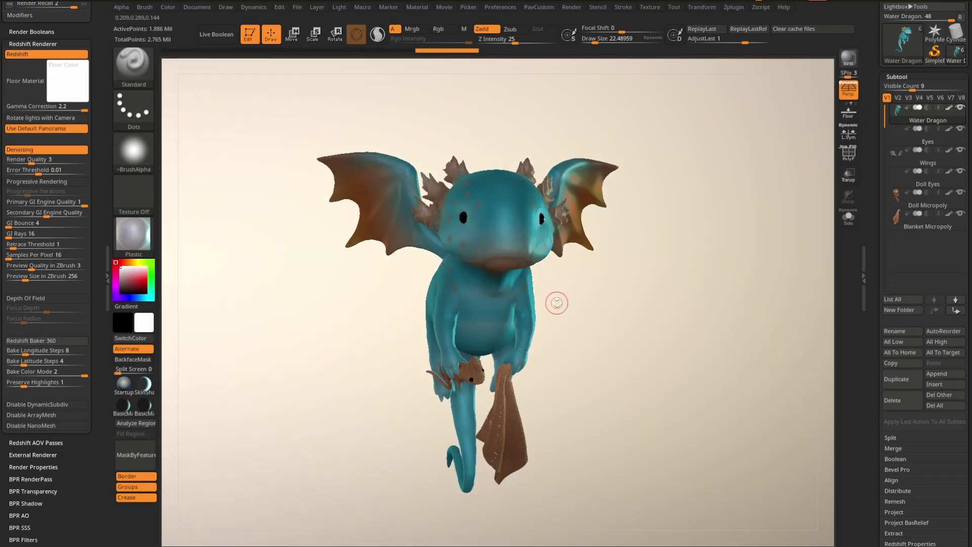
pyautogui.moveTo(606, 317); pyautogui.dragTo(570, 317)
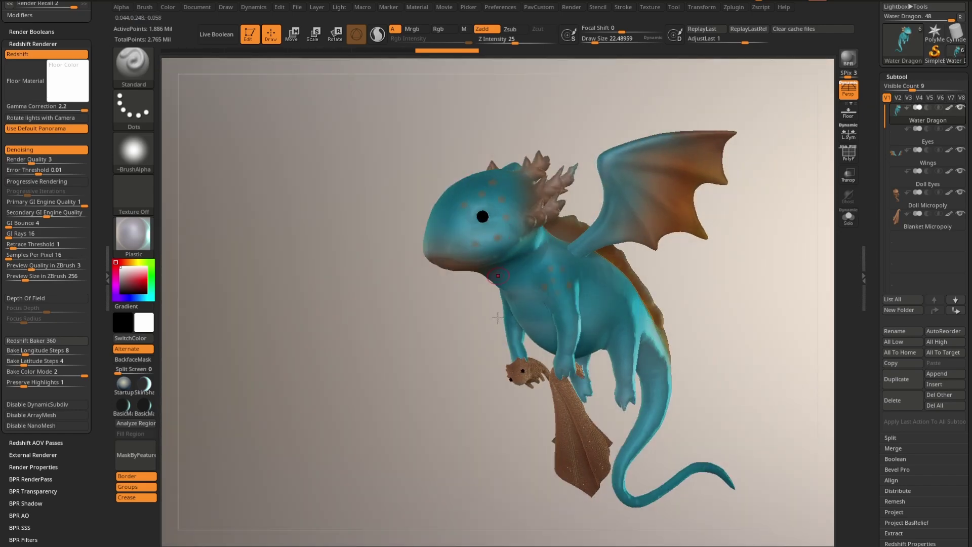
pyautogui.moveTo(495, 347); pyautogui.dragTo(686, 174)
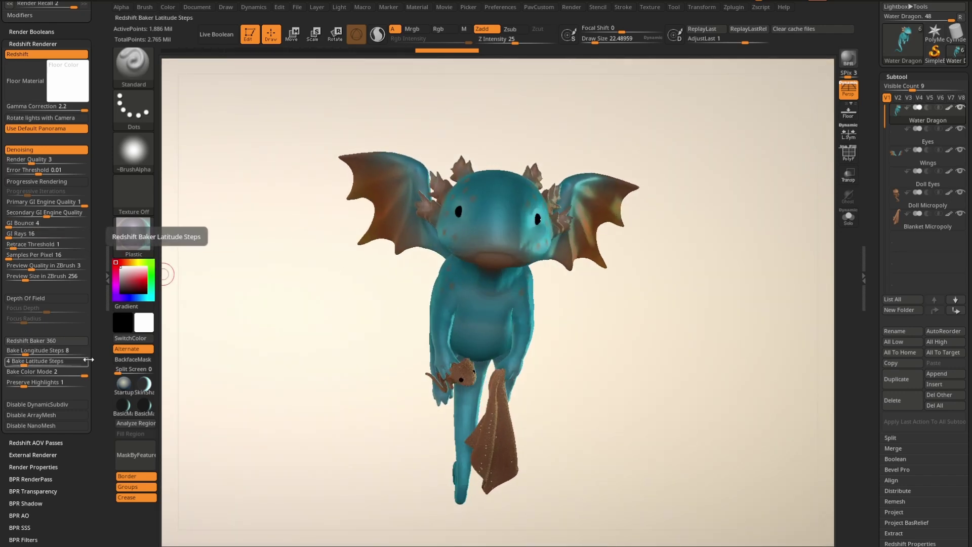
pyautogui.press('ctrl')
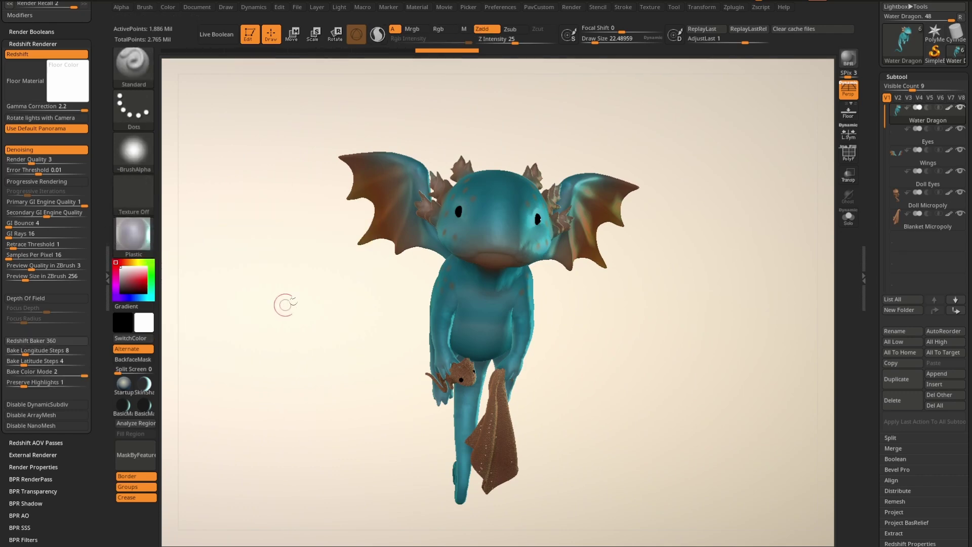
pyautogui.moveTo(293, 299); pyautogui.dragTo(301, 311)
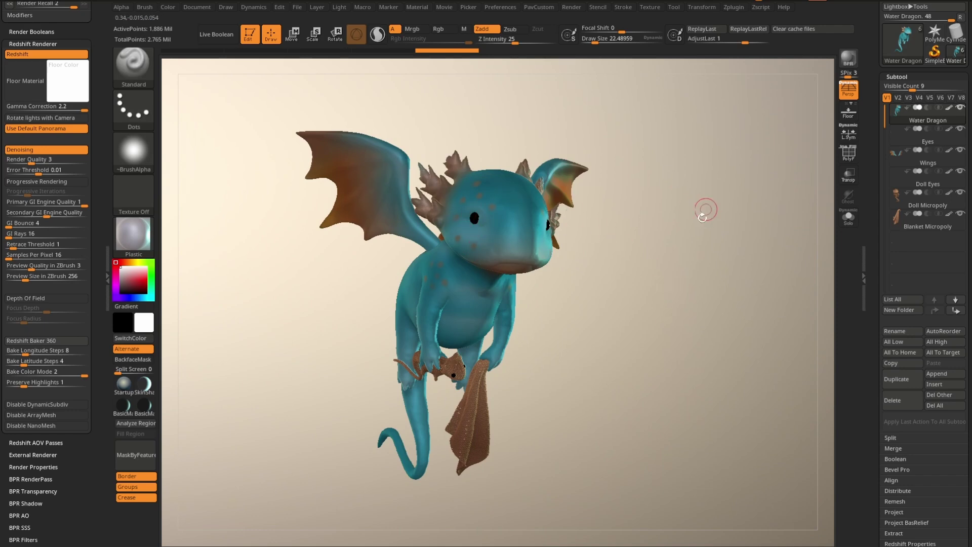
# Step: Compare the dragon in the Flat Color and Plastic materials, viewing it from several angles
pyautogui.click(134, 234)
pyautogui.click(200, 367)
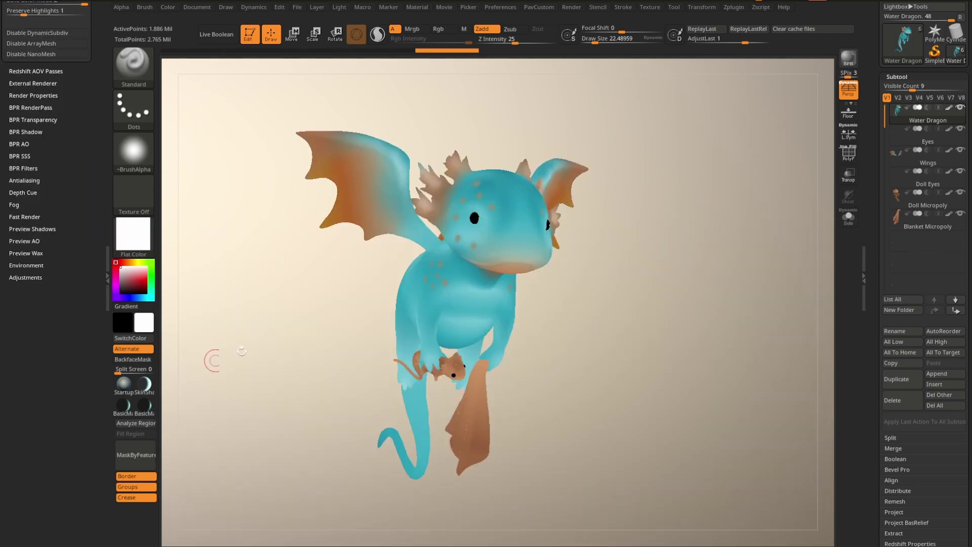
pyautogui.click(137, 240)
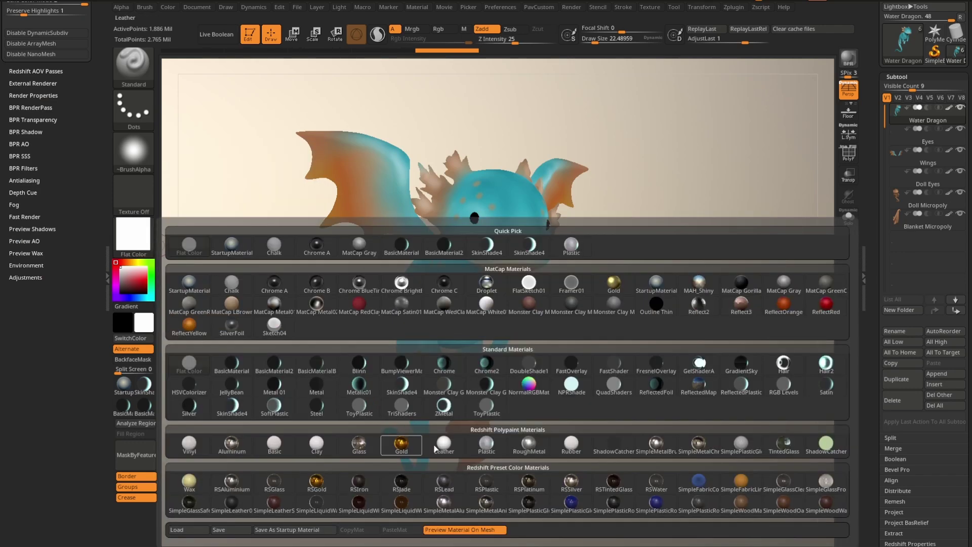
pyautogui.click(485, 448)
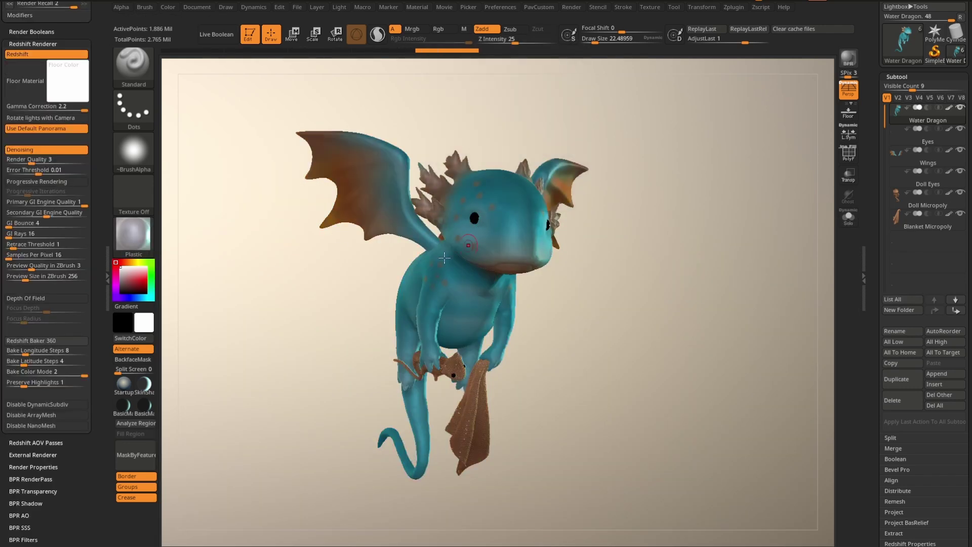
pyautogui.moveTo(597, 269); pyautogui.dragTo(682, 263)
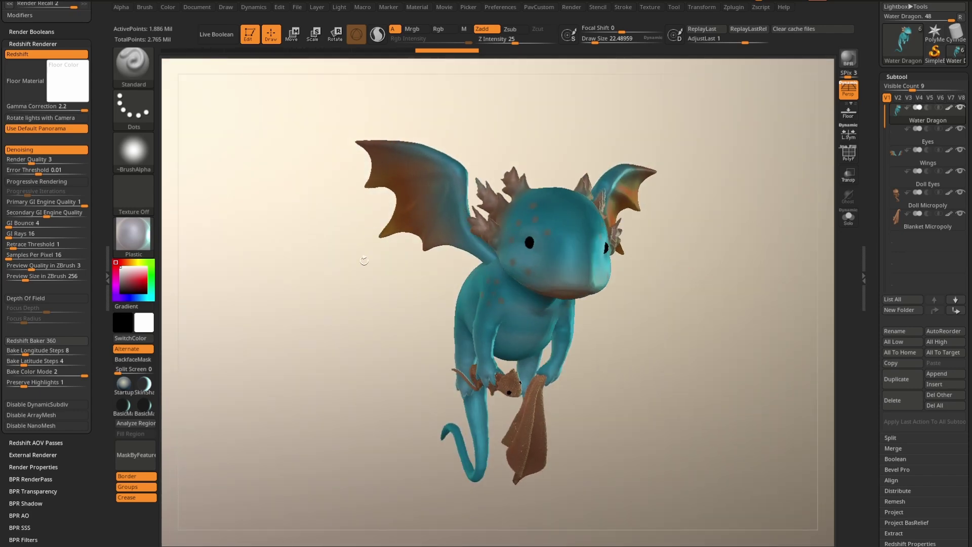
pyautogui.moveTo(218, 250); pyautogui.dragTo(592, 250)
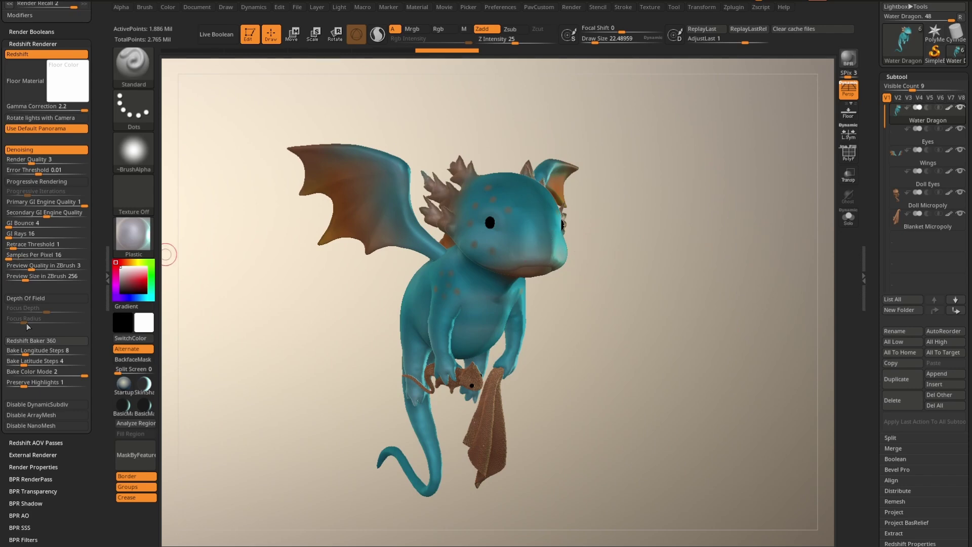
# Step: Bake the material and lighting shading into the subtools' polypaint with Redshift Baker 360
pyautogui.moveTo(308, 372); pyautogui.dragTo(276, 357)
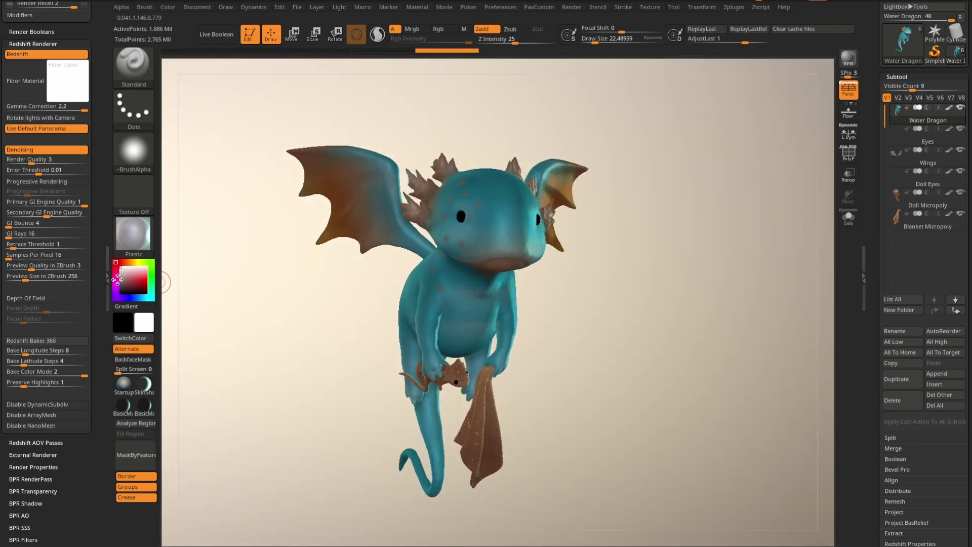
pyautogui.click(42, 341)
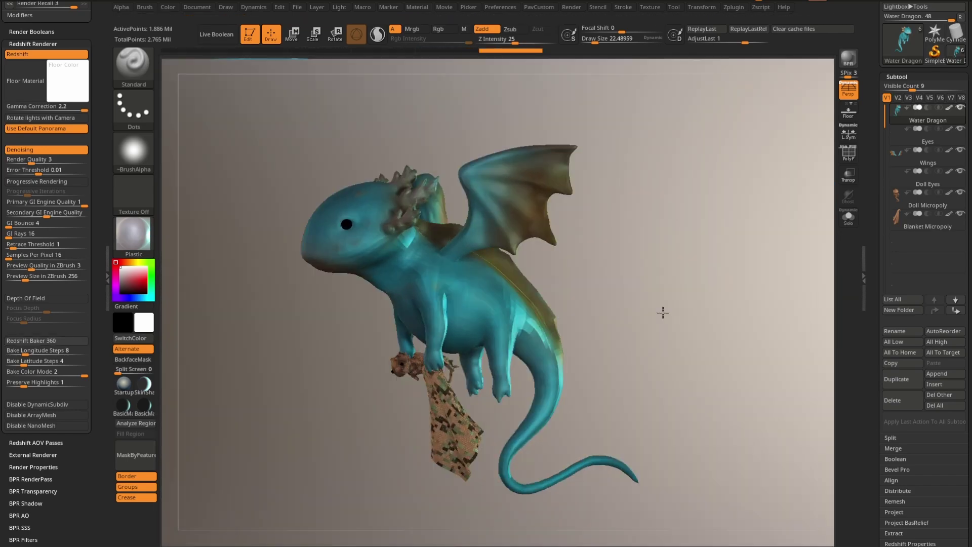
pyautogui.moveTo(662, 312); pyautogui.dragTo(681, 310)
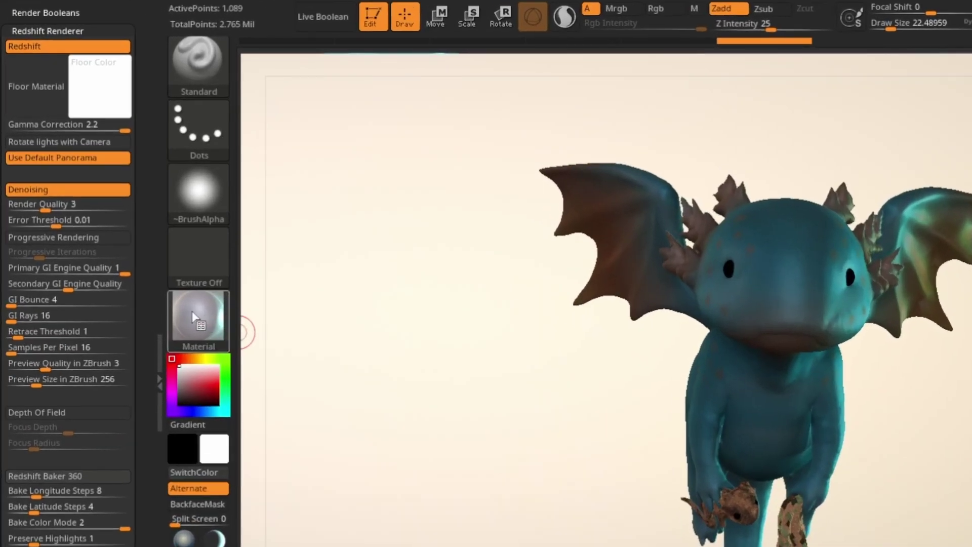
# Step: Switch to the Flat Color material and inspect the baked polypaint from the front and sides
pyautogui.click(194, 316)
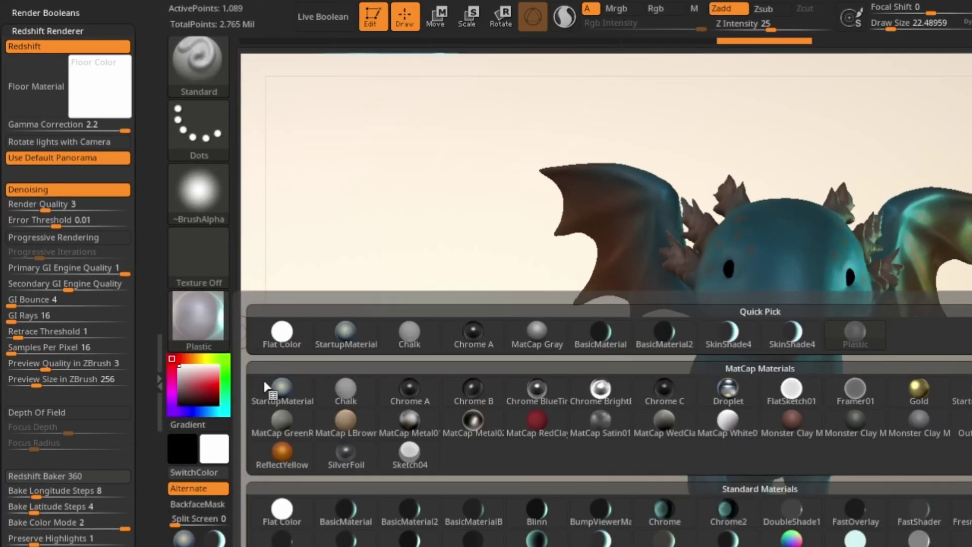
pyautogui.click(278, 512)
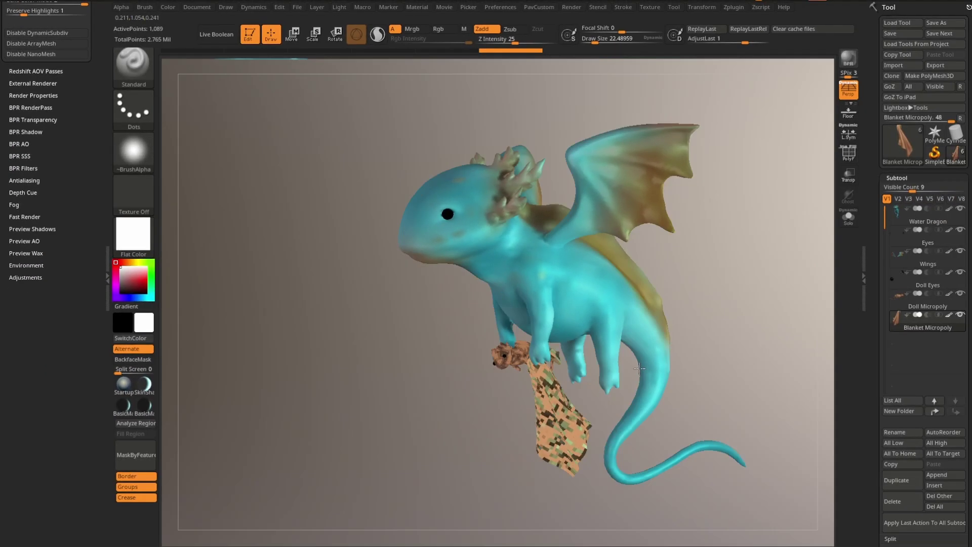
pyautogui.moveTo(405, 377); pyautogui.dragTo(692, 333)
pyautogui.moveTo(701, 240); pyautogui.dragTo(689, 229)
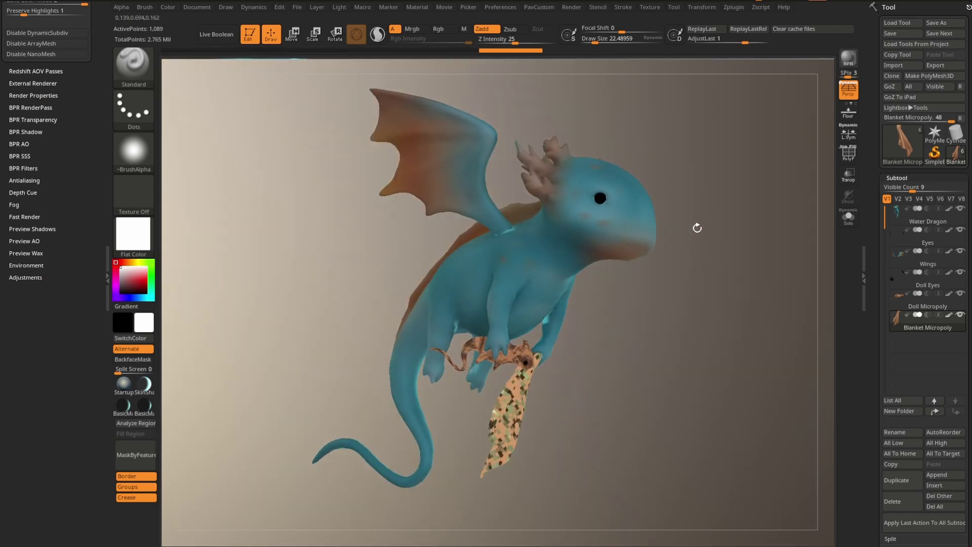
pyautogui.moveTo(532, 233)
pyautogui.mouseDown()
pyautogui.moveTo(638, 284)
pyautogui.moveTo(561, 291)
pyautogui.mouseUp()
pyautogui.moveTo(401, 371); pyautogui.dragTo(708, 253)
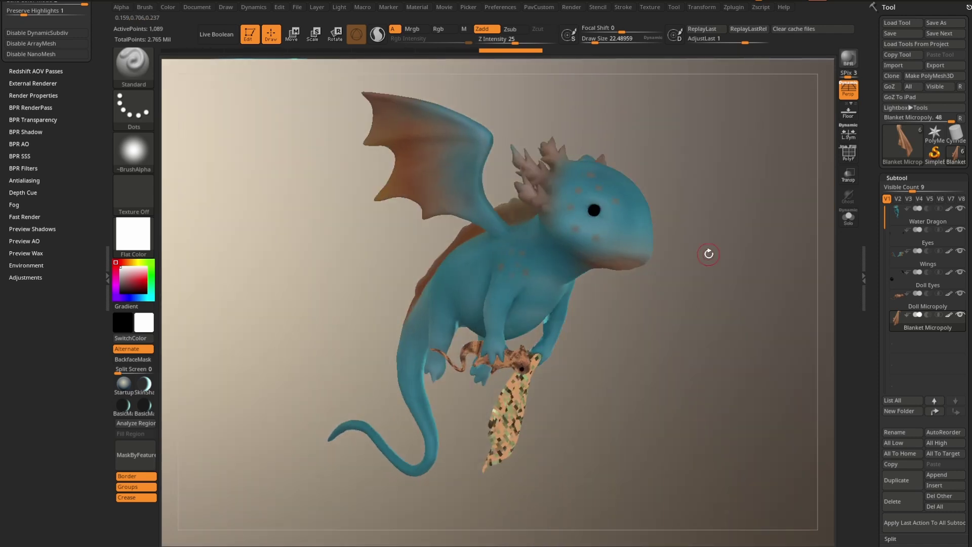
pyautogui.moveTo(720, 299); pyautogui.dragTo(692, 301)
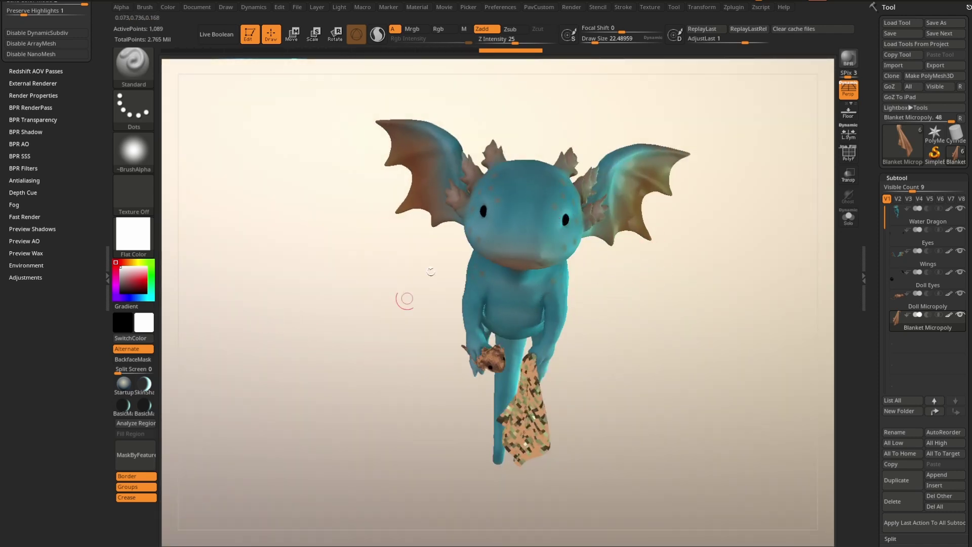
pyautogui.moveTo(372, 315); pyautogui.dragTo(624, 306)
# Step: Switch the material back to Plastic and view the baked dragon from the front
pyautogui.click(134, 234)
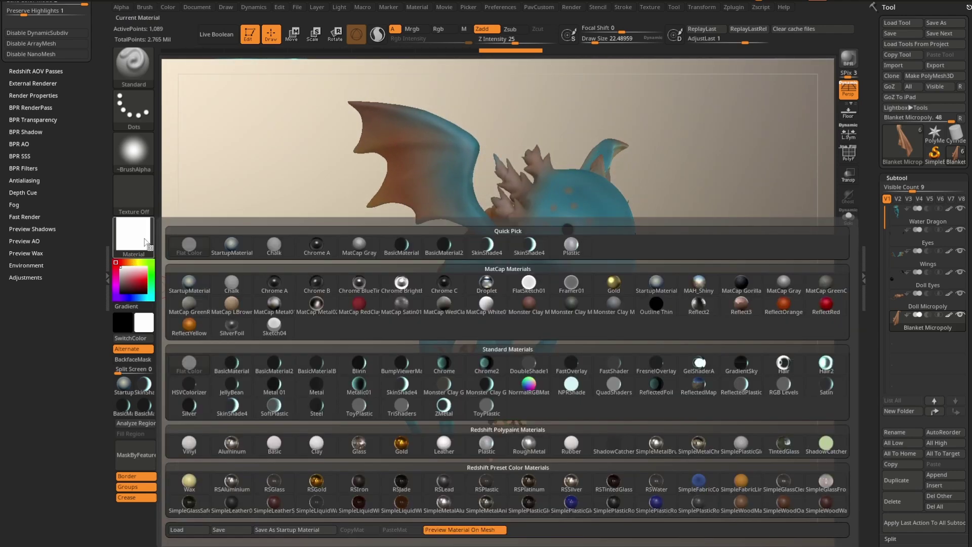
pyautogui.click(487, 443)
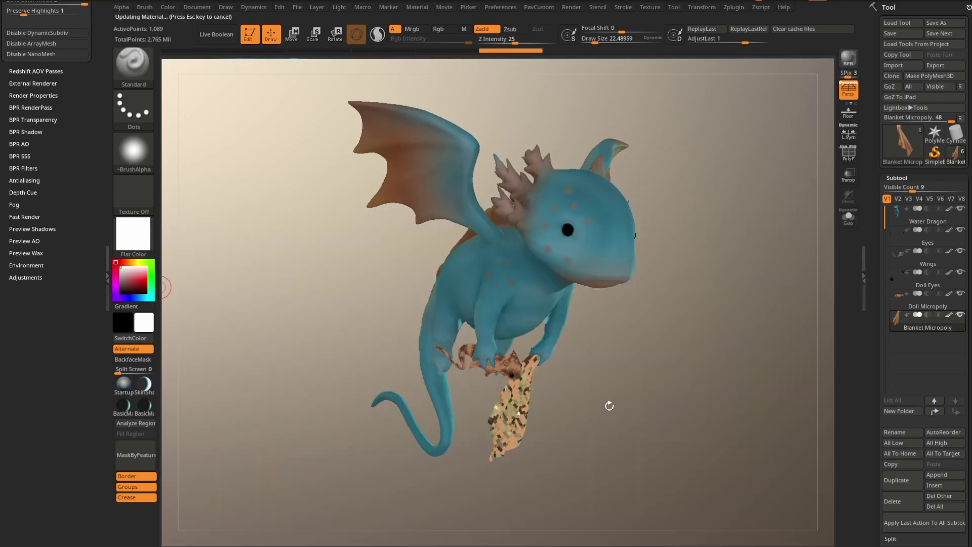
pyautogui.moveTo(587, 407); pyautogui.dragTo(542, 413)
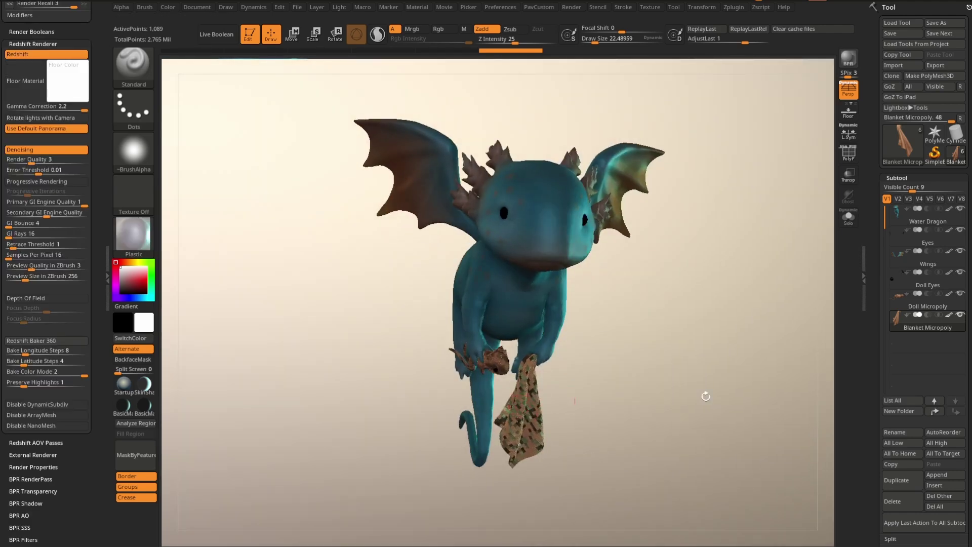
# Step: Turn off MicroPoly in the Dynamic Subdiv settings of the Blanket Micropoly subtool
pyautogui.moveTo(880, 338); pyautogui.dragTo(874, 223)
pyautogui.click(894, 215)
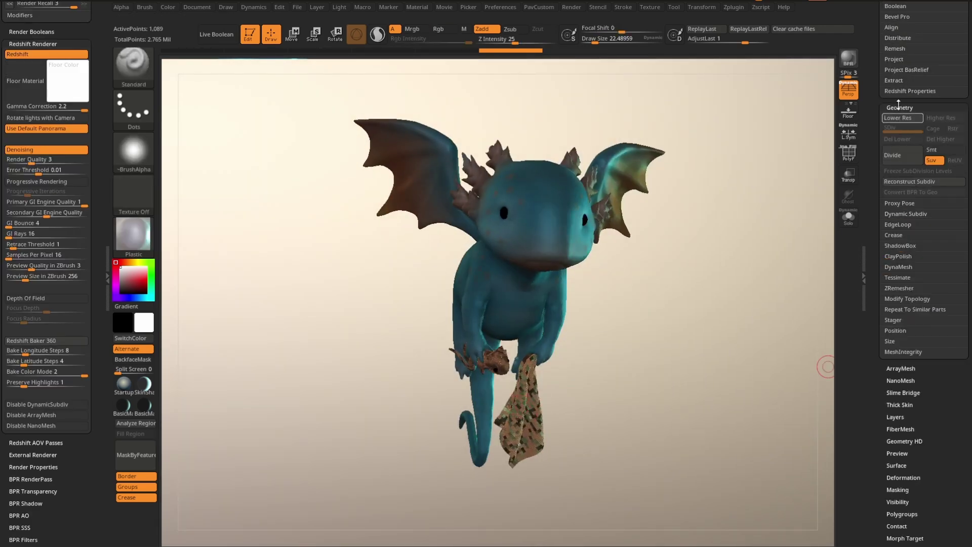
pyautogui.click(906, 213)
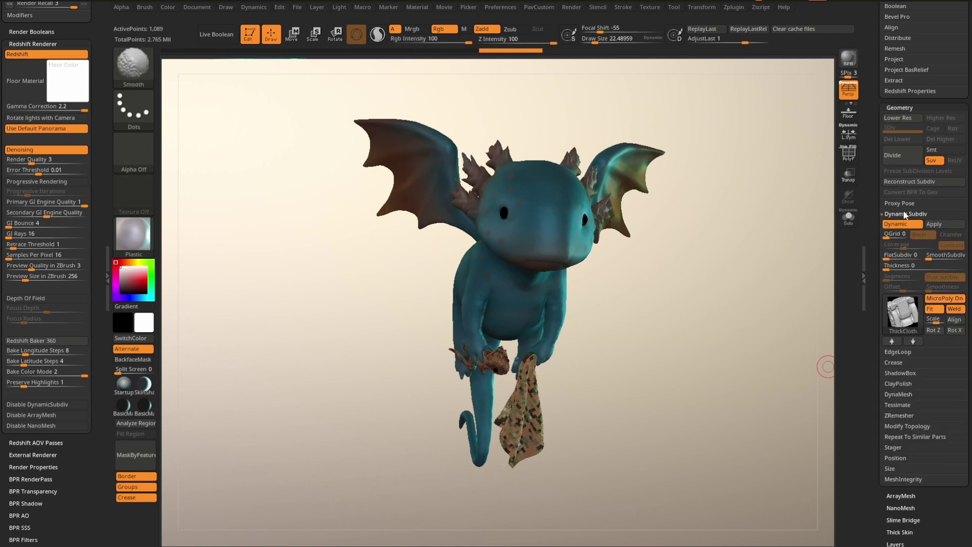
pyautogui.click(943, 299)
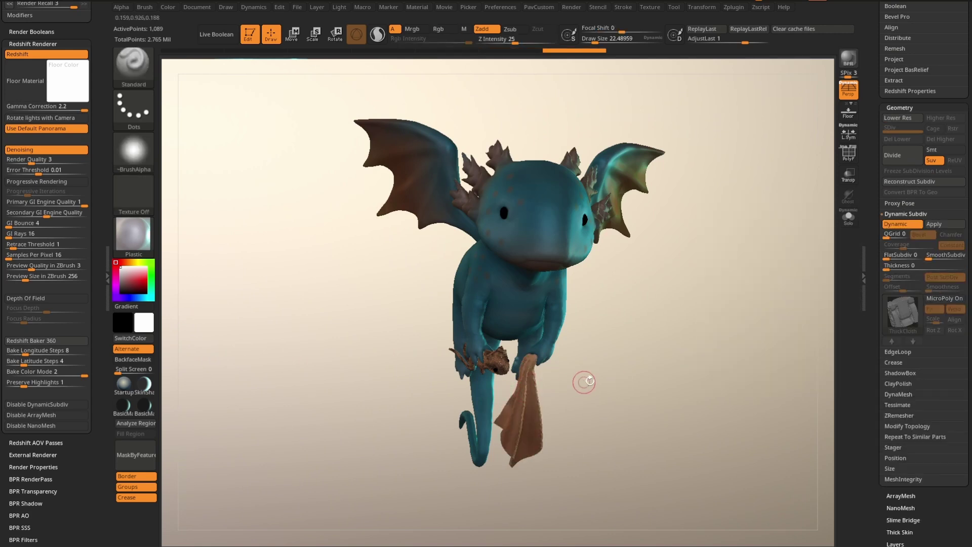
pyautogui.moveTo(598, 381); pyautogui.dragTo(658, 380)
# Step: Select the Doll Micropoly subtool and turn its MicroPoly off, toggling it once more to compare the surface
pyautogui.keyDown('alt'); pyautogui.click(523, 367); pyautogui.keyUp('alt')
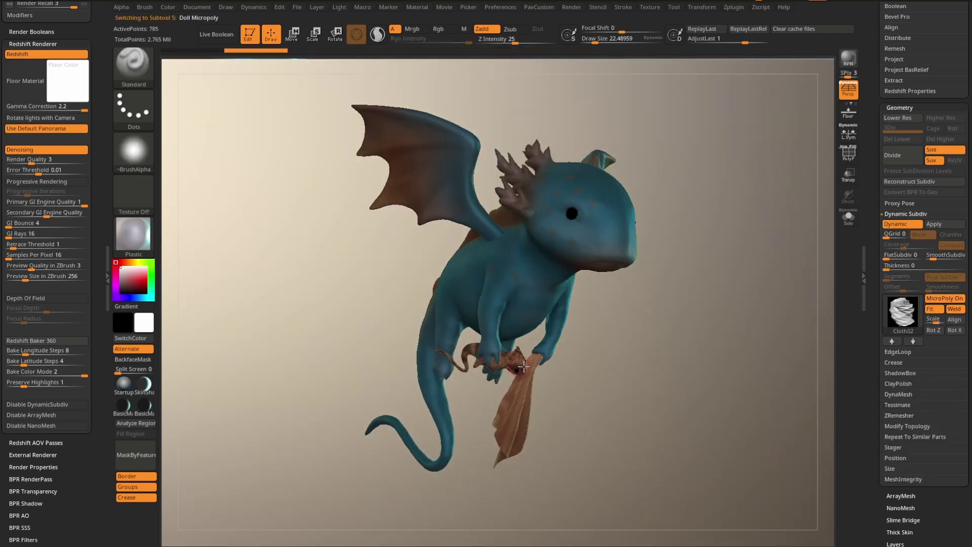
pyautogui.click(939, 299)
pyautogui.moveTo(744, 319); pyautogui.dragTo(738, 341)
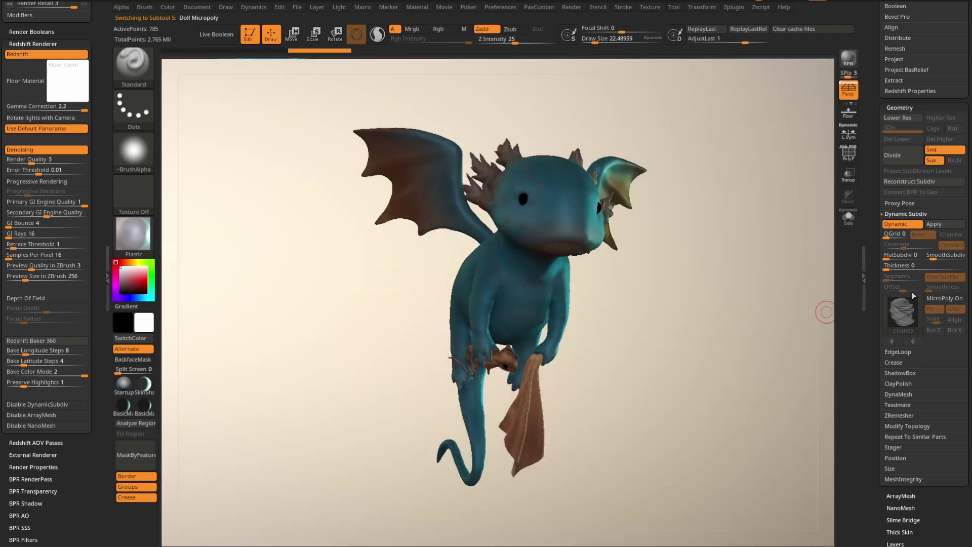
pyautogui.click(943, 299)
pyautogui.click(943, 298)
# Step: Select the Blanket Micropoly subtool and turn its MicroPoly on and off again
pyautogui.keyDown('alt'); pyautogui.click(538, 391); pyautogui.keyUp('alt')
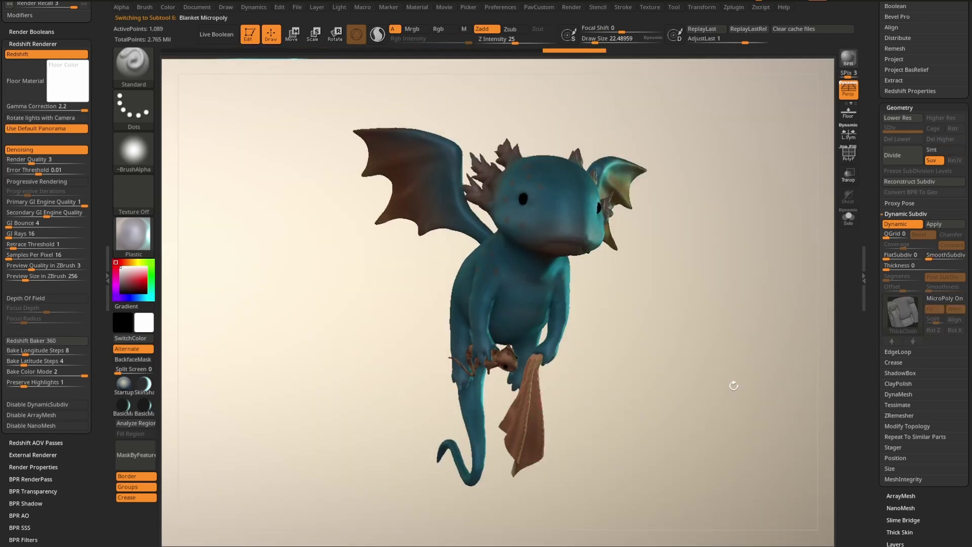
pyautogui.click(945, 298)
pyautogui.click(945, 298)
pyautogui.moveTo(702, 293); pyautogui.dragTo(837, 253)
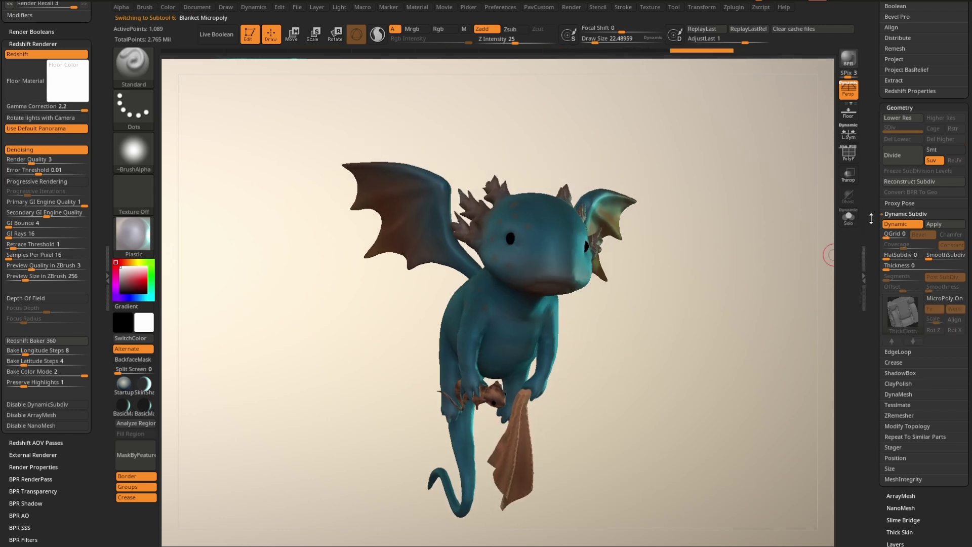
# Step: Save the project to the Desktop as DemoWaterDragon.ZPR
pyautogui.moveTo(872, 217); pyautogui.dragTo(871, 339)
pyautogui.moveTo(731, 340); pyautogui.dragTo(601, 331)
pyautogui.moveTo(415, 304); pyautogui.dragTo(488, 291)
pyautogui.moveTo(644, 312); pyautogui.dragTo(729, 360)
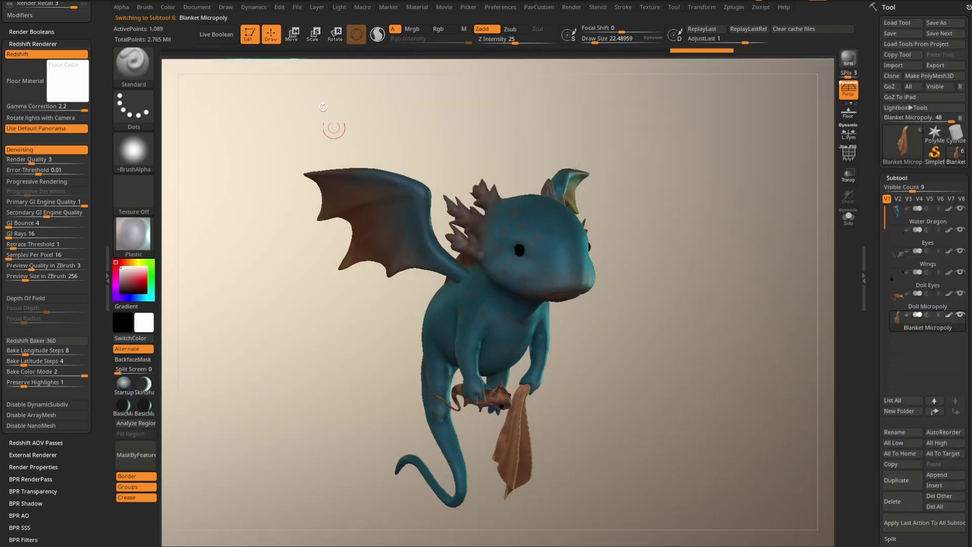
pyautogui.click(297, 7)
pyautogui.click(367, 26)
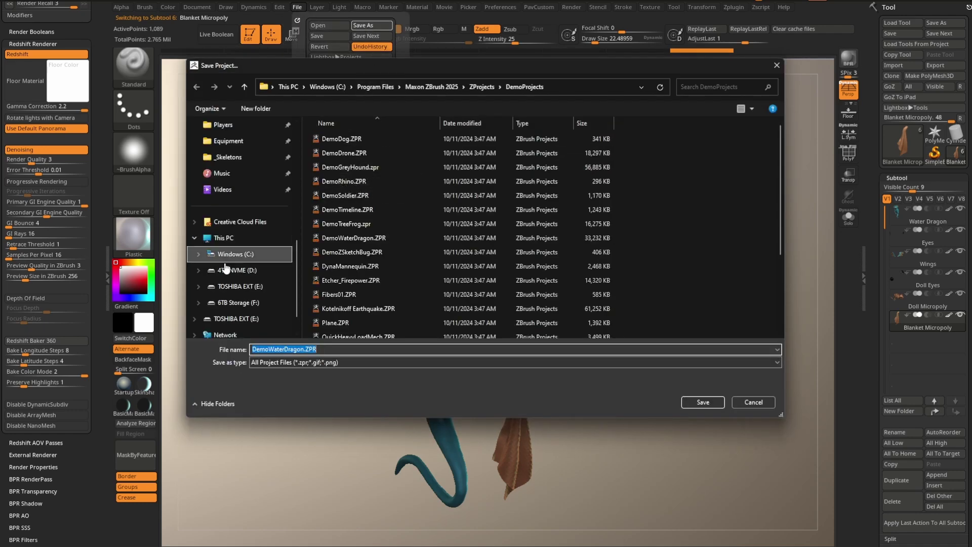
pyautogui.scroll(5, 226, 223)
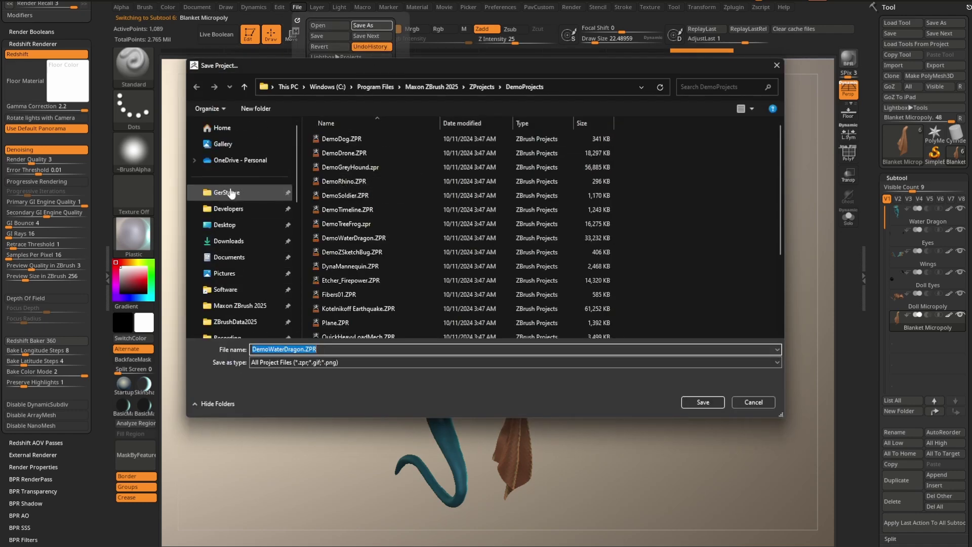
pyautogui.click(225, 226)
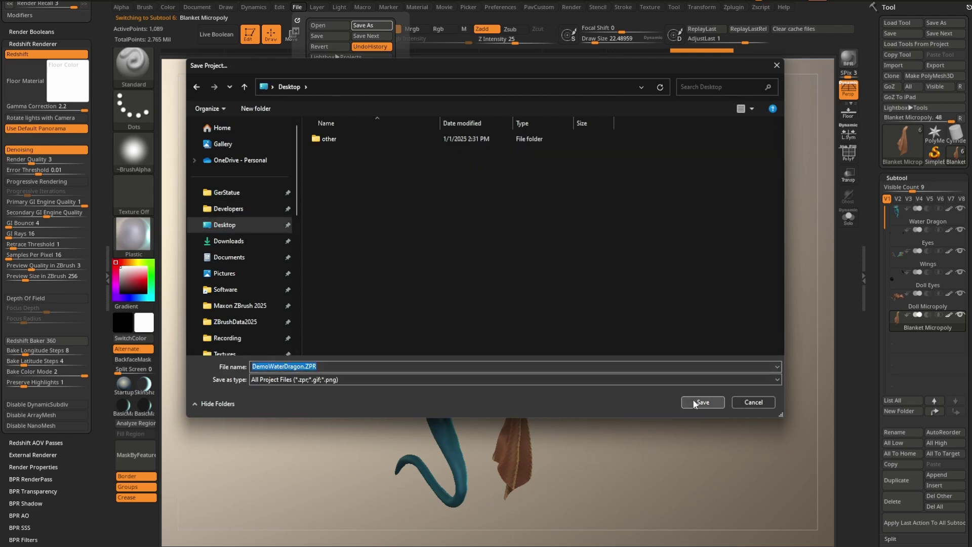
pyautogui.click(703, 402)
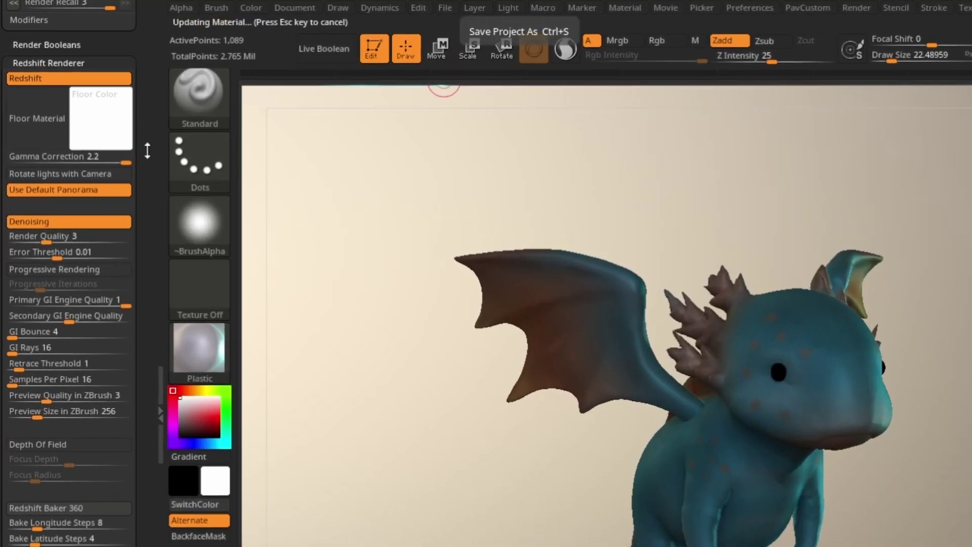
# Step: Reinitialize ZBrush to its default startup state and confirm the reset
pyautogui.moveTo(151, 198); pyautogui.dragTo(146, 336)
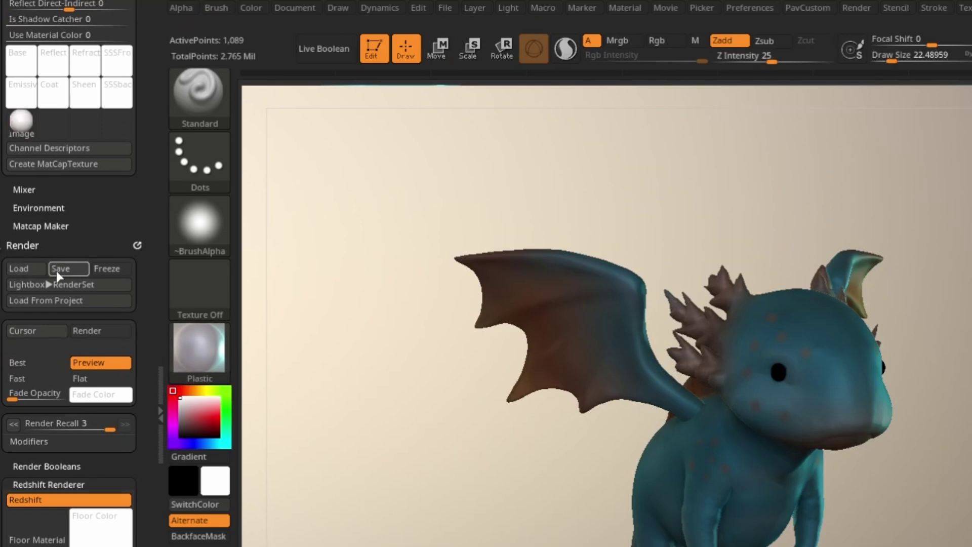
pyautogui.moveTo(151, 290); pyautogui.dragTo(144, 544)
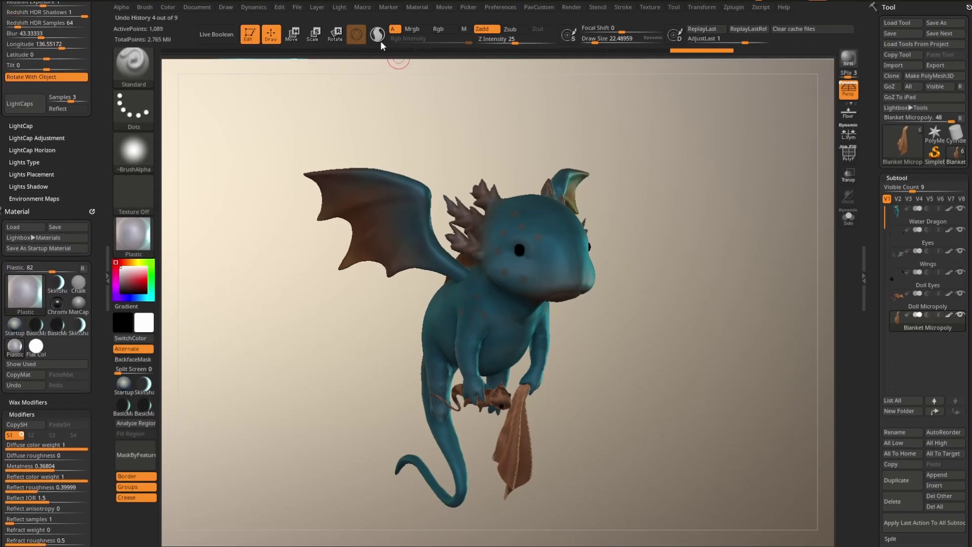
pyautogui.click(501, 7)
pyautogui.click(512, 25)
pyautogui.click(615, 297)
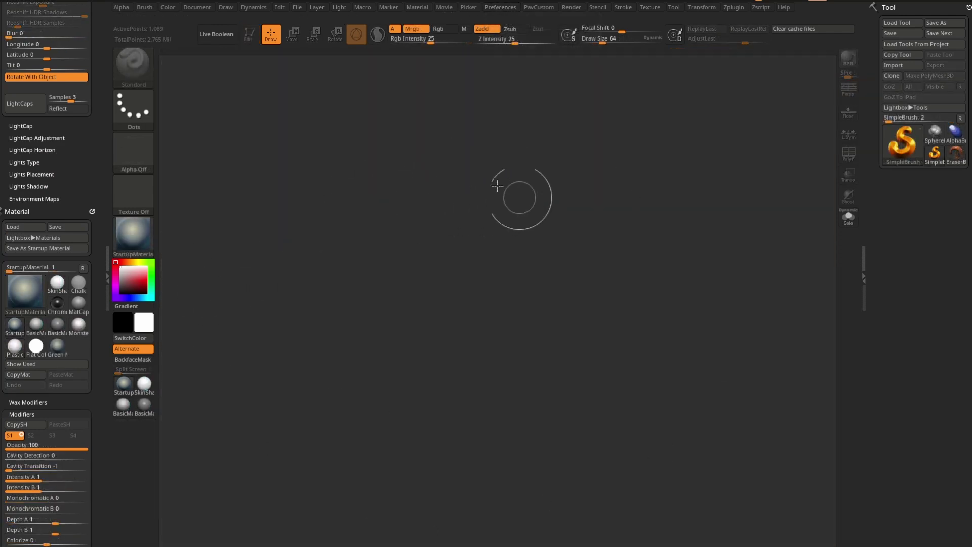
# Step: Load only the tools from the DemoWaterDragon.ZPR project on the Desktop
pyautogui.moveTo(78, 142); pyautogui.dragTo(76, 261)
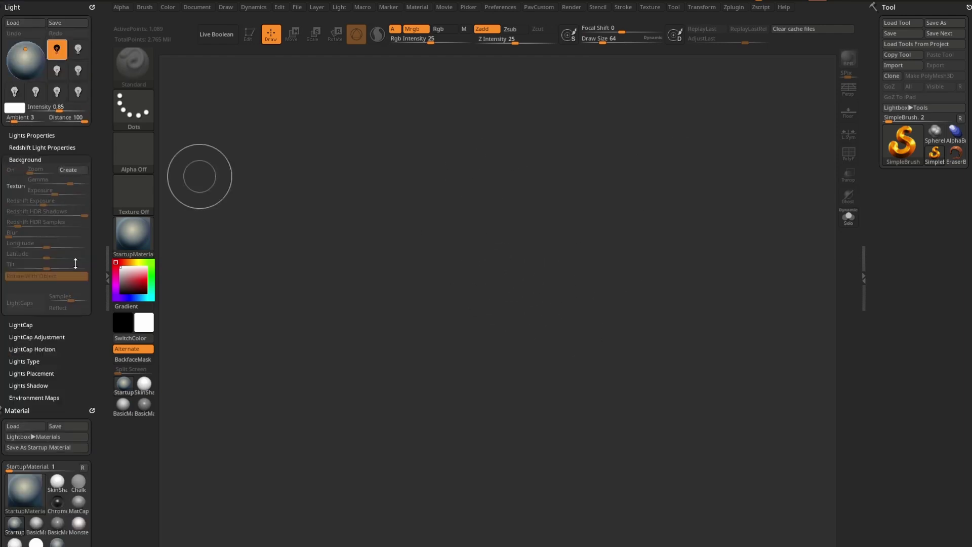
pyautogui.moveTo(93, 295); pyautogui.dragTo(92, 372)
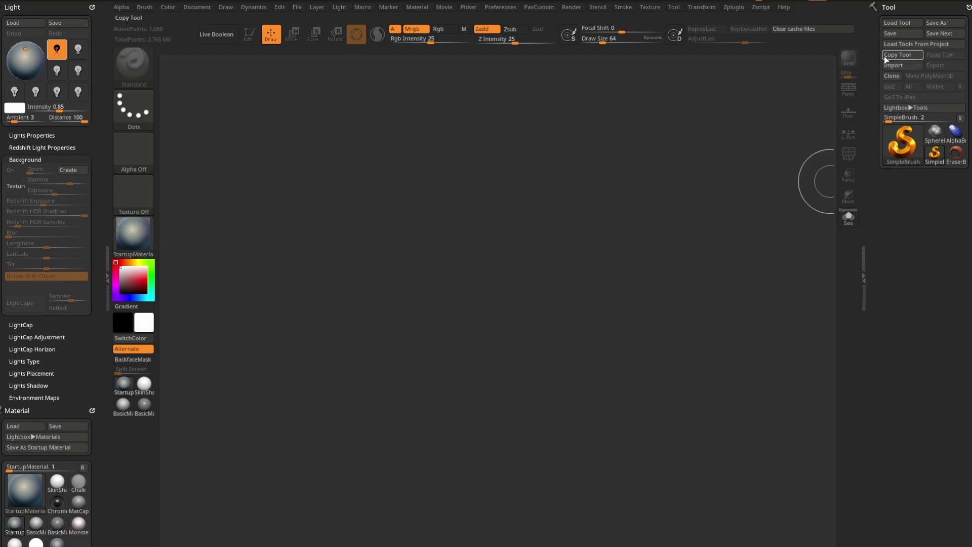
pyautogui.click(900, 45)
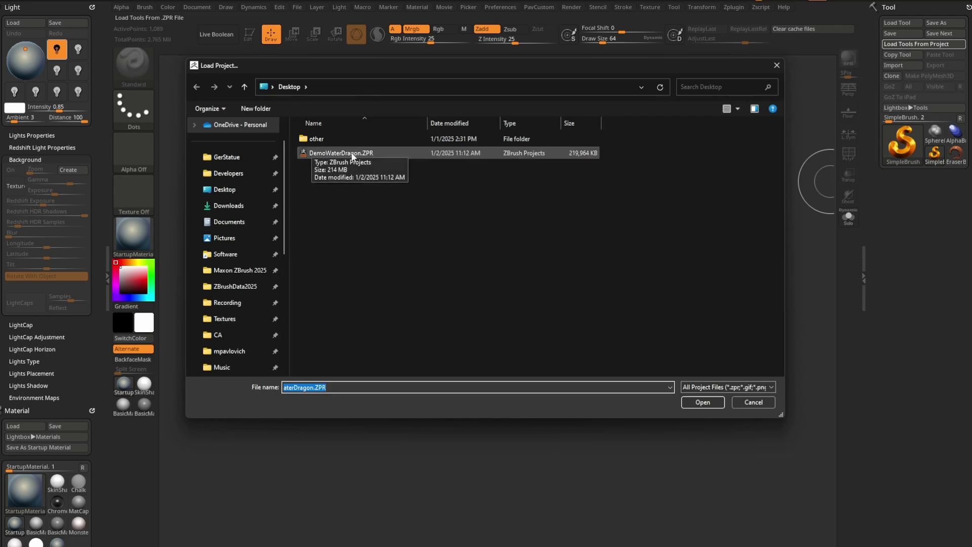
pyautogui.doubleClick(354, 153)
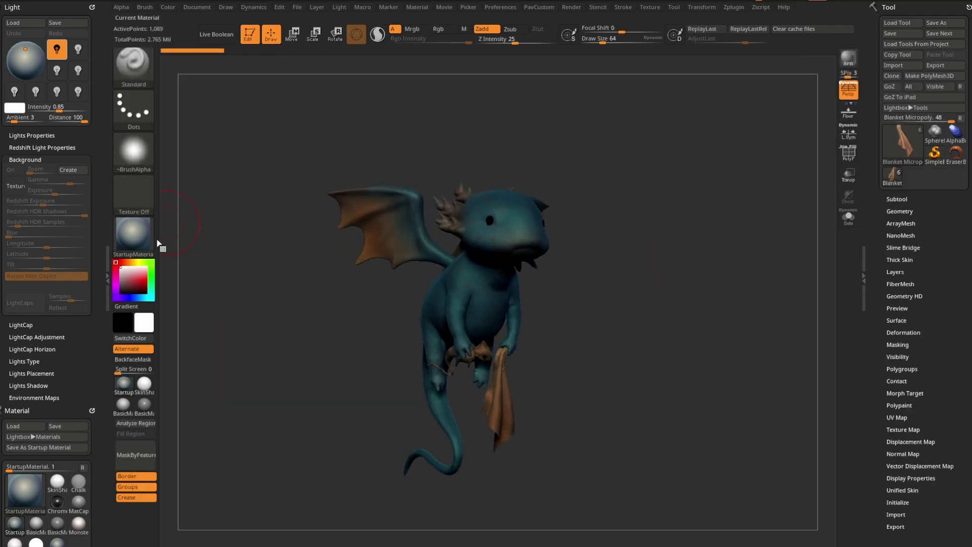
# Step: Assign BasicMaterial to the dragon and inspect how the baked polypaint shades from another angle
pyautogui.click(140, 238)
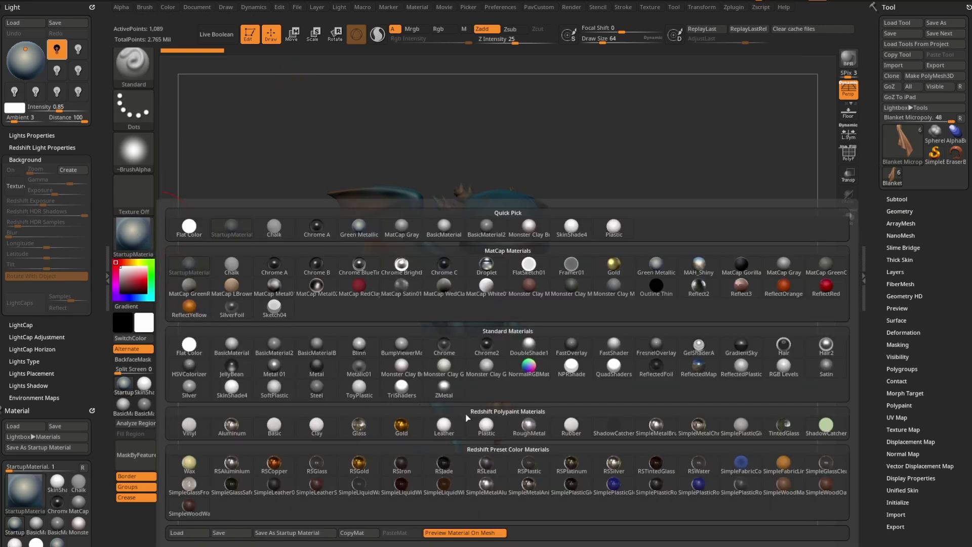
pyautogui.click(231, 346)
pyautogui.moveTo(643, 298)
pyautogui.keyDown('alt'); pyautogui.mouseDown()
pyautogui.moveTo(657, 317)
pyautogui.moveTo(639, 309)
pyautogui.mouseUp(); pyautogui.keyUp('alt')
pyautogui.click(426, 7)
pyautogui.click(460, 250)
pyautogui.moveTo(460, 250); pyautogui.dragTo(484, 255)
pyautogui.moveTo(644, 271); pyautogui.dragTo(663, 254)
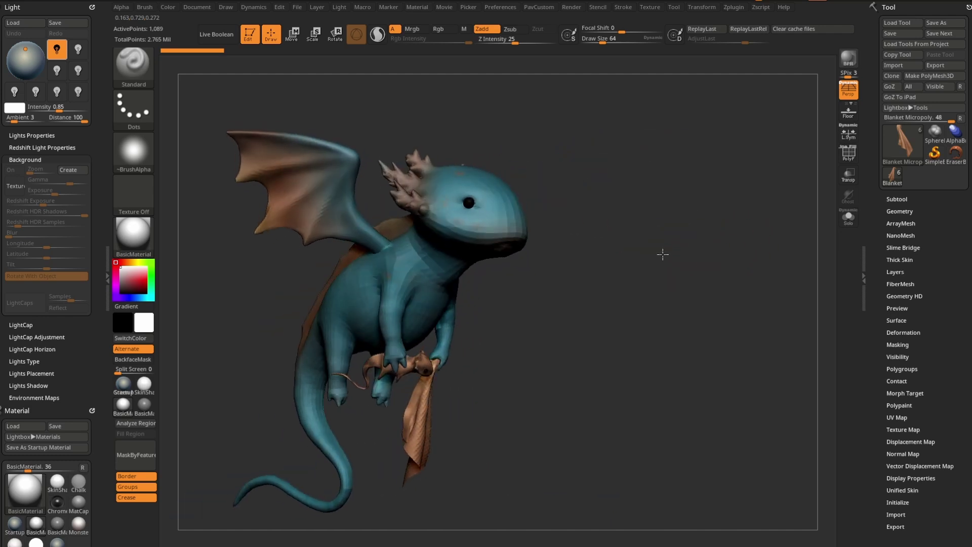
# Step: Switch the dragon's material to Flat Color so only the baked polypaint shows
pyautogui.click(133, 234)
pyautogui.click(296, 359)
pyautogui.moveTo(618, 331)
pyautogui.mouseDown()
pyautogui.moveTo(675, 310)
pyautogui.moveTo(690, 291)
pyautogui.moveTo(676, 274)
pyautogui.moveTo(592, 262)
pyautogui.mouseUp()
pyautogui.press('s')
# Step: Reposition the active light on its placement sphere and check the flat-colored dragon from several angles
pyautogui.click(33, 61)
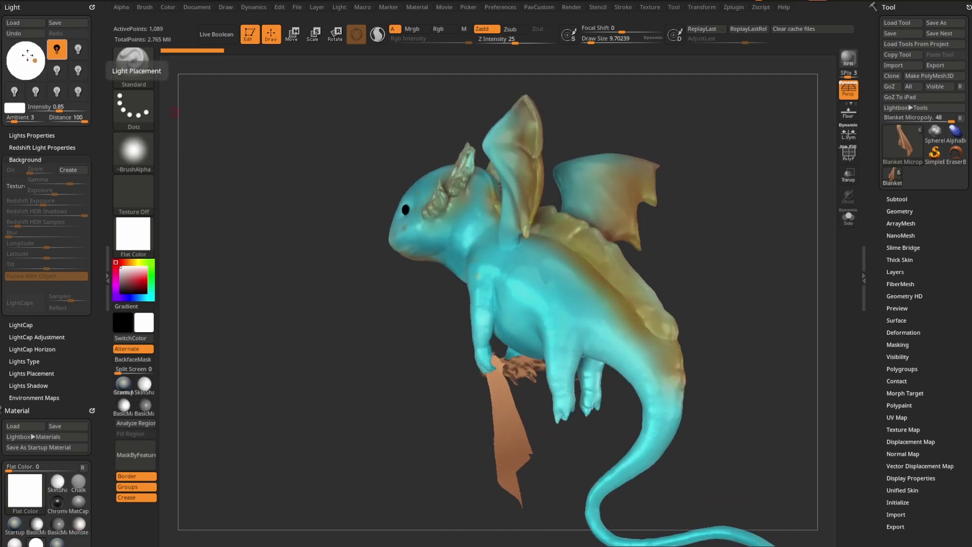
pyautogui.click(32, 56)
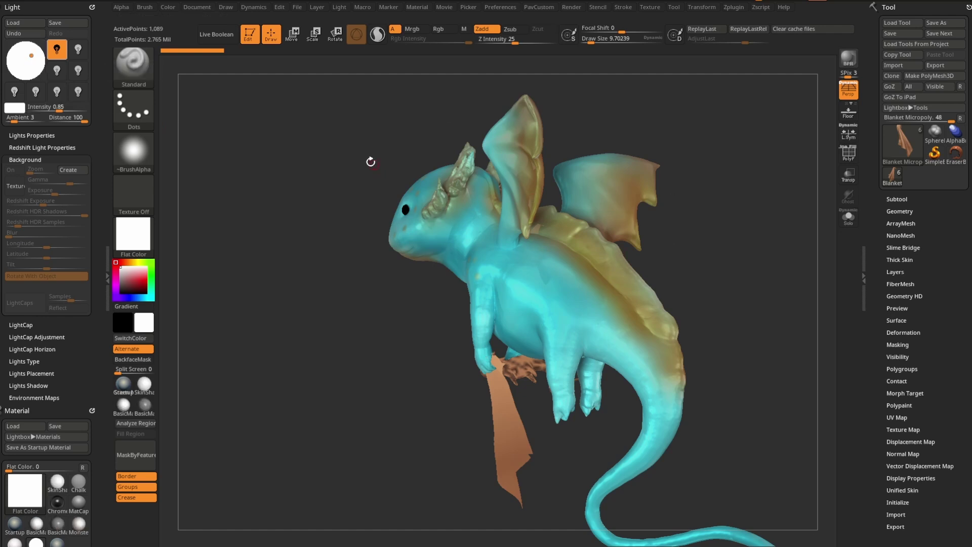
pyautogui.moveTo(372, 161); pyautogui.dragTo(195, 260)
pyautogui.moveTo(651, 271); pyautogui.dragTo(502, 202)
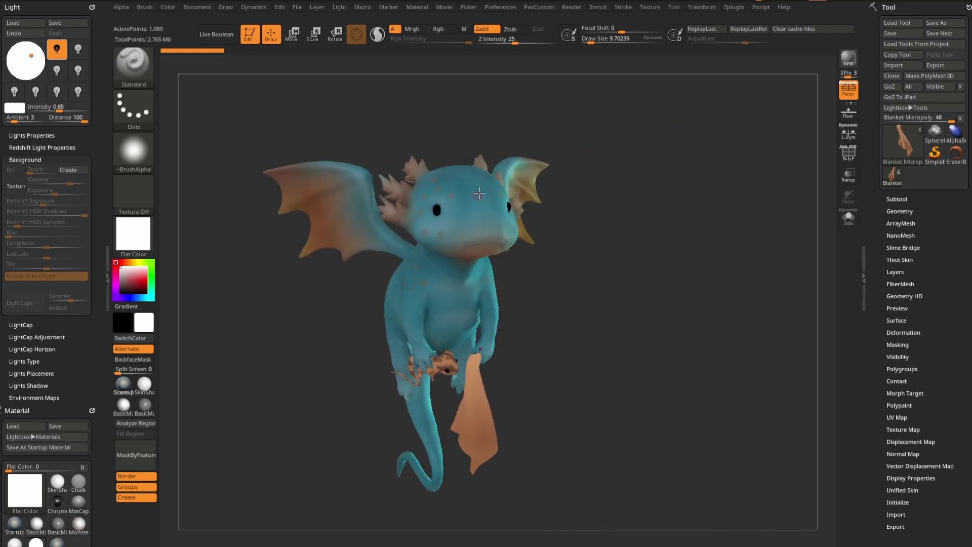
pyautogui.moveTo(669, 252); pyautogui.dragTo(569, 256)
pyautogui.moveTo(763, 232); pyautogui.dragTo(735, 282)
pyautogui.moveTo(672, 256); pyautogui.dragTo(708, 261)
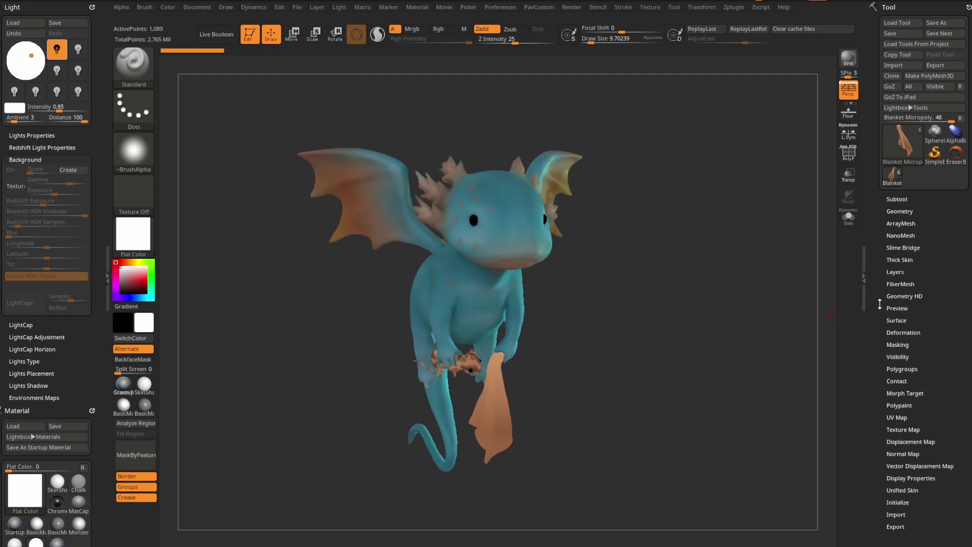
# Step: Open the UV Map settings and morph the blanket subtool to its UV layout
pyautogui.scroll(-3, 879, 302)
pyautogui.press('shift')
pyautogui.keyDown('shift'); pyautogui.click(895, 337); pyautogui.keyUp('shift')
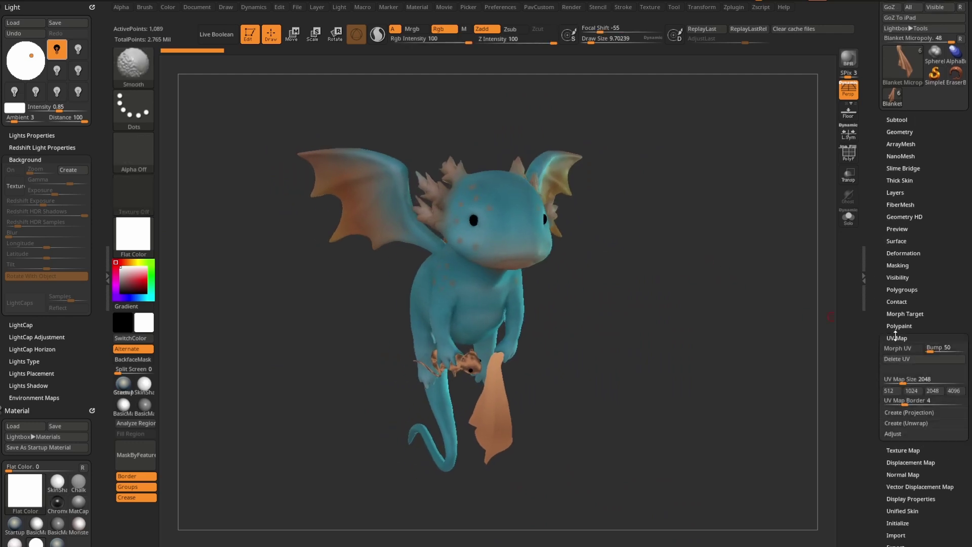
pyautogui.moveTo(578, 272); pyautogui.dragTo(595, 261)
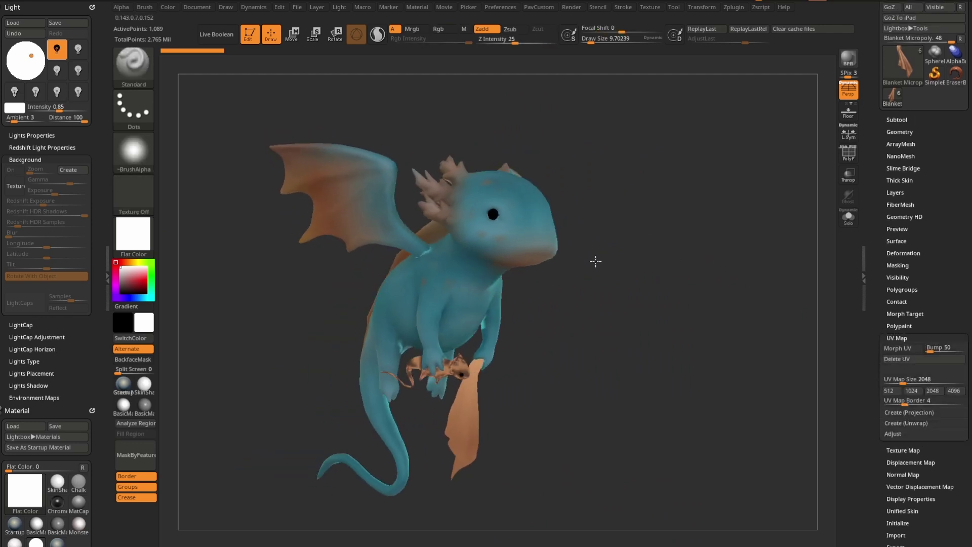
pyautogui.click(907, 357)
pyautogui.click(903, 348)
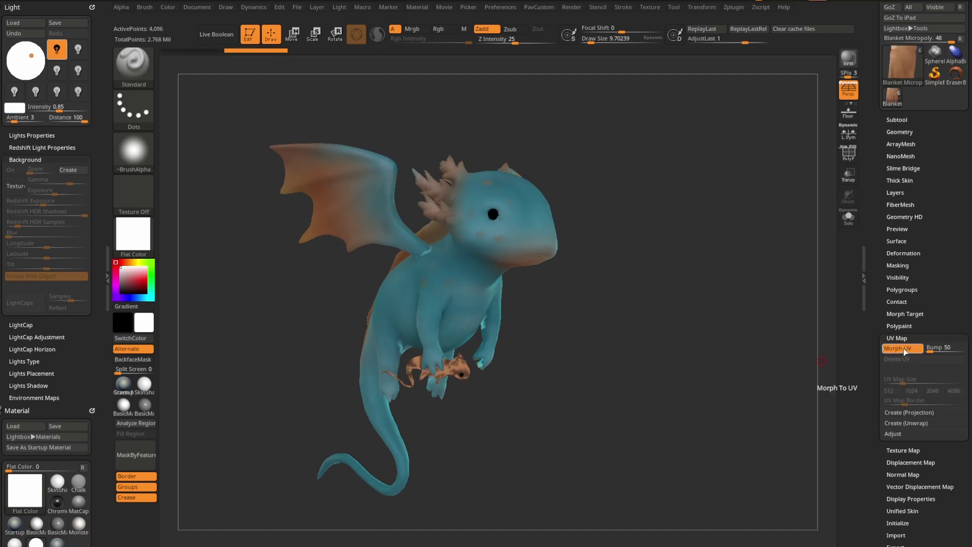
# Step: Isolate the Water Dragon subtool to examine its painted UV layout, restoring the 3D shape and full model
pyautogui.click(849, 225)
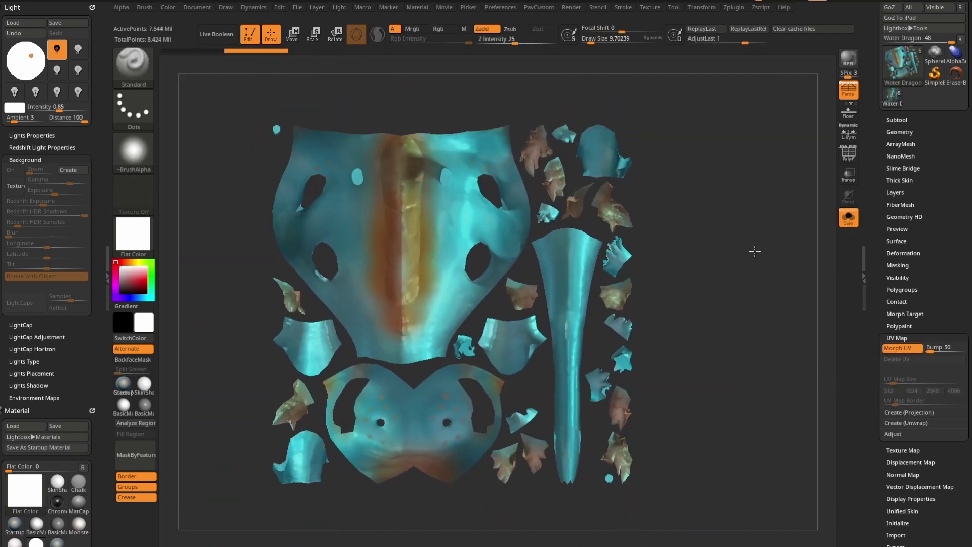
pyautogui.click(902, 349)
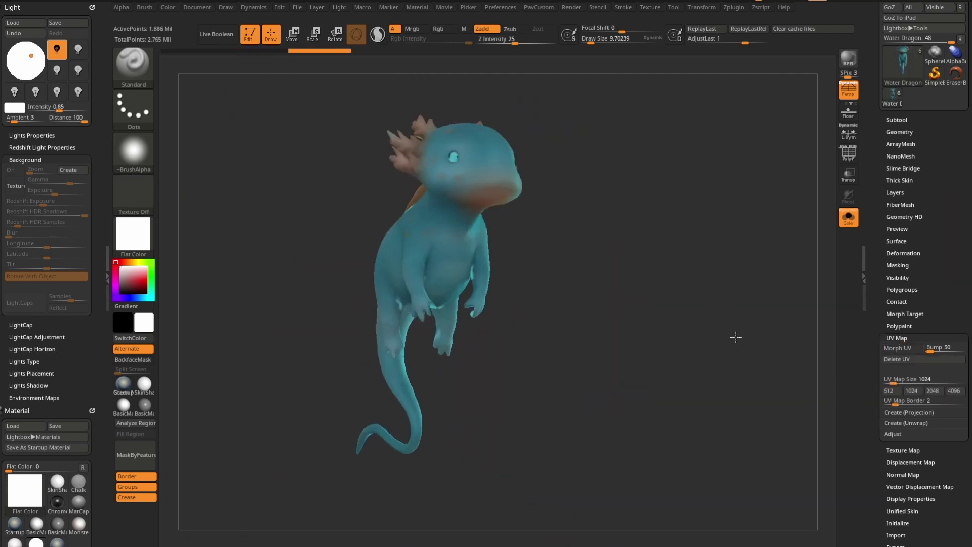
pyautogui.click(847, 220)
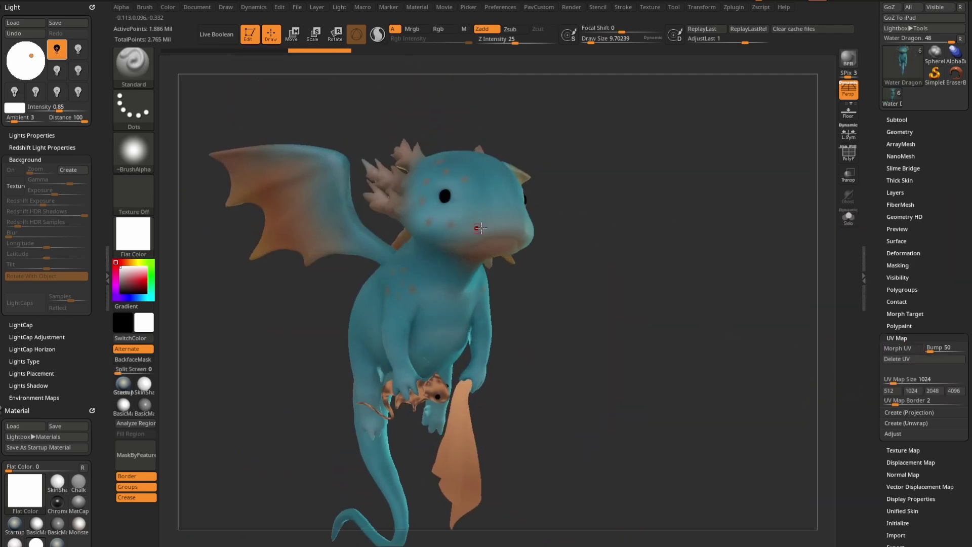
# Step: Try a slight hue shift and RGB intensity change on the Water Dragon's polypaint with Adjust Colors
pyautogui.click(900, 326)
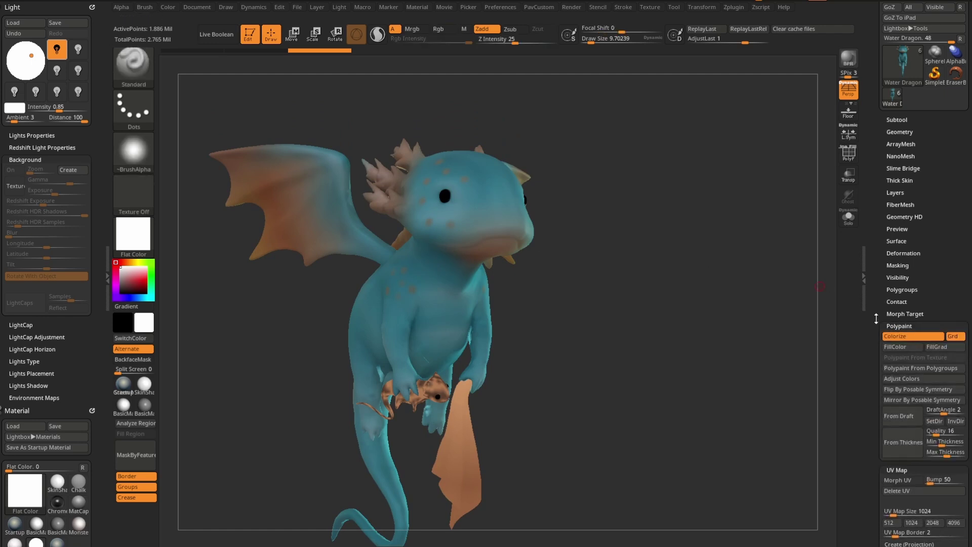
pyautogui.moveTo(874, 319); pyautogui.dragTo(874, 281)
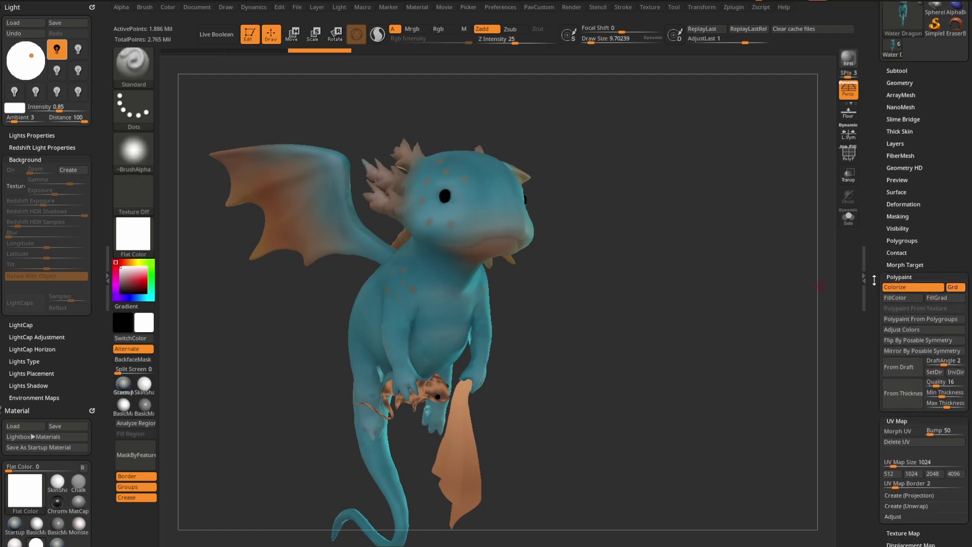
pyautogui.click(900, 329)
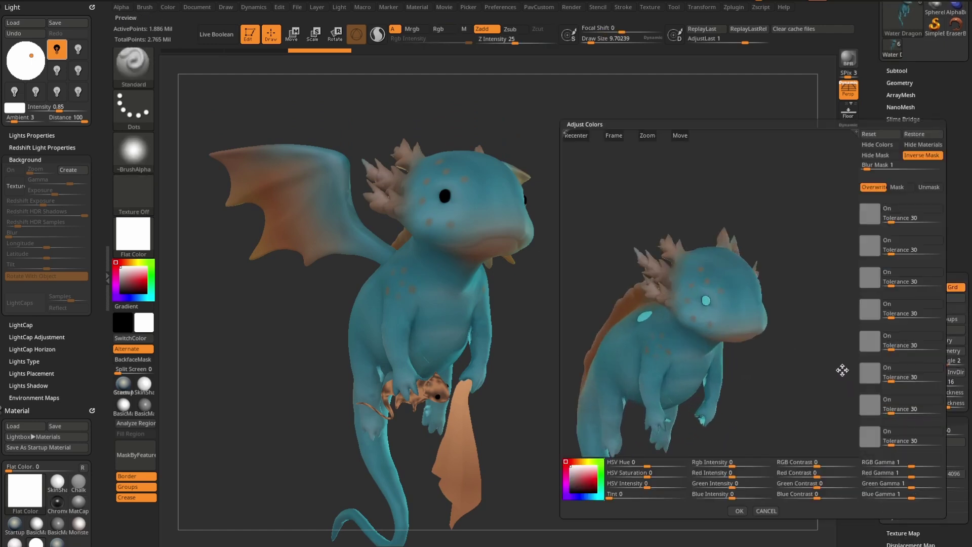
pyautogui.moveTo(647, 465); pyautogui.dragTo(641, 464)
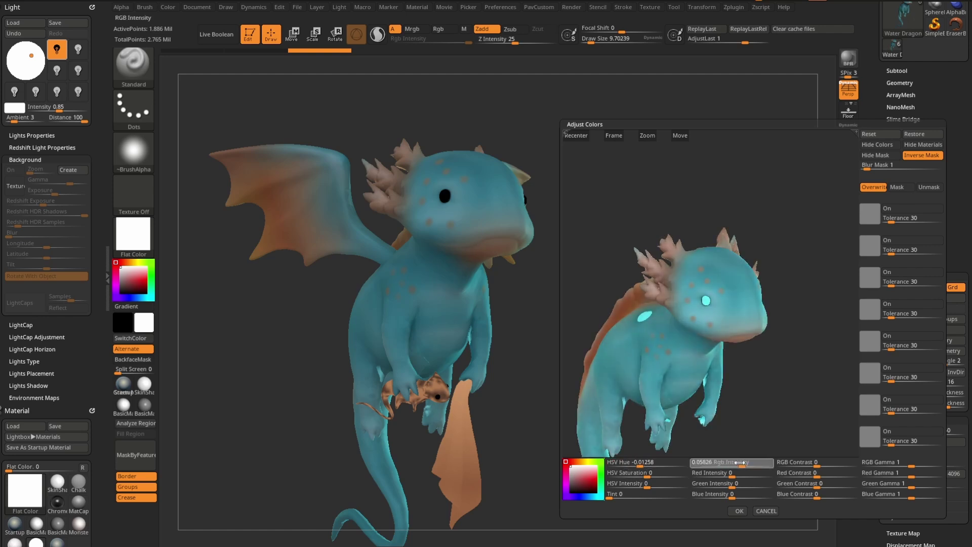
pyautogui.click(766, 511)
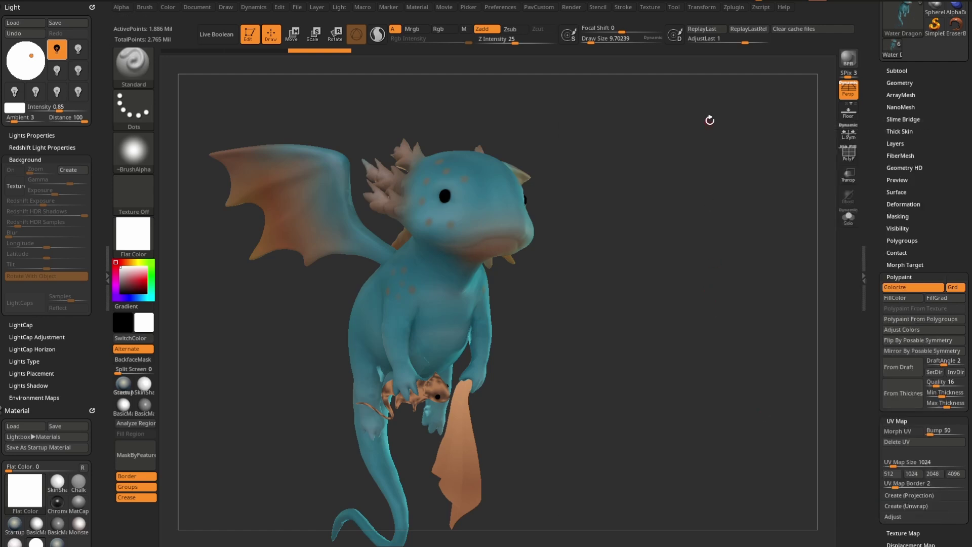
# Step: Compute an ambient occlusion mask on the Water Dragon with the Ambient Occlusion plugin and invert it
pyautogui.click(732, 8)
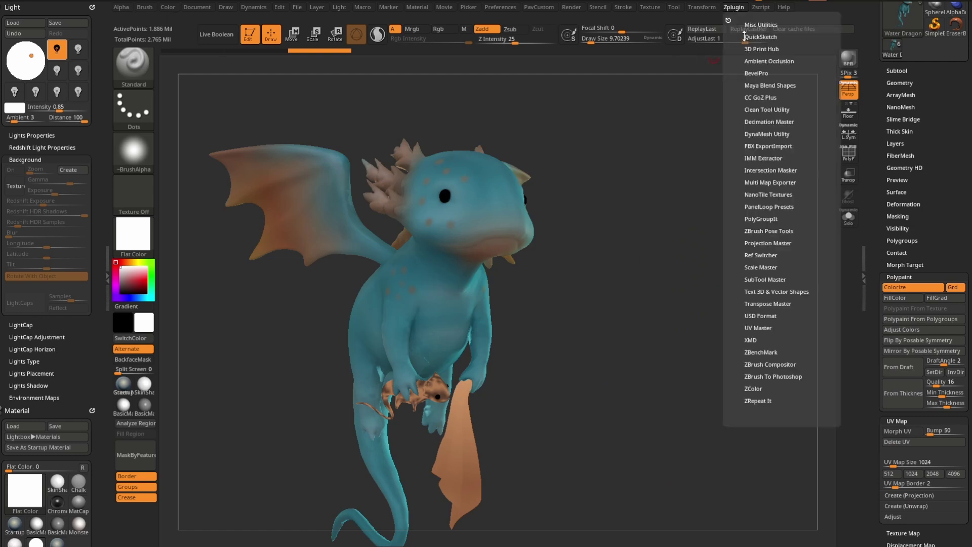
pyautogui.press('shift')
pyautogui.click(757, 60)
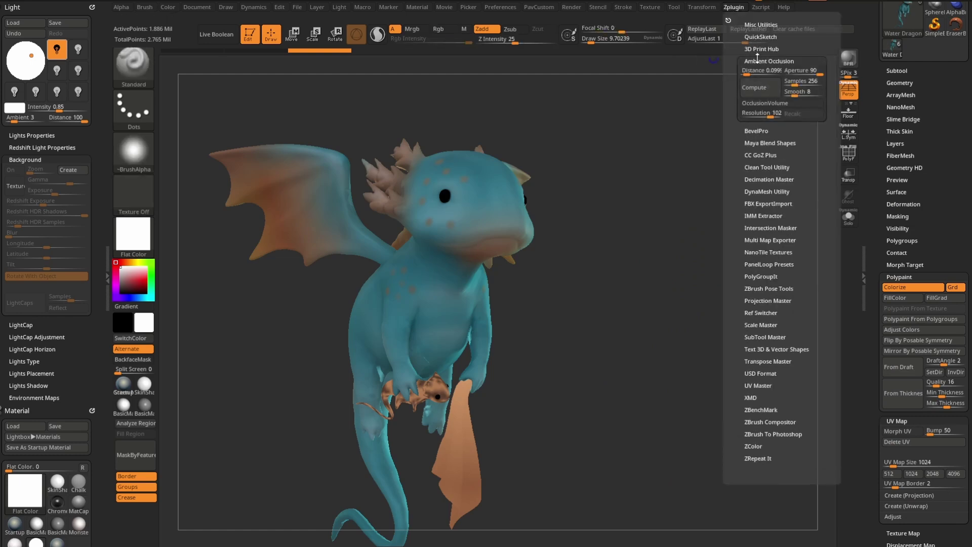
pyautogui.click(760, 91)
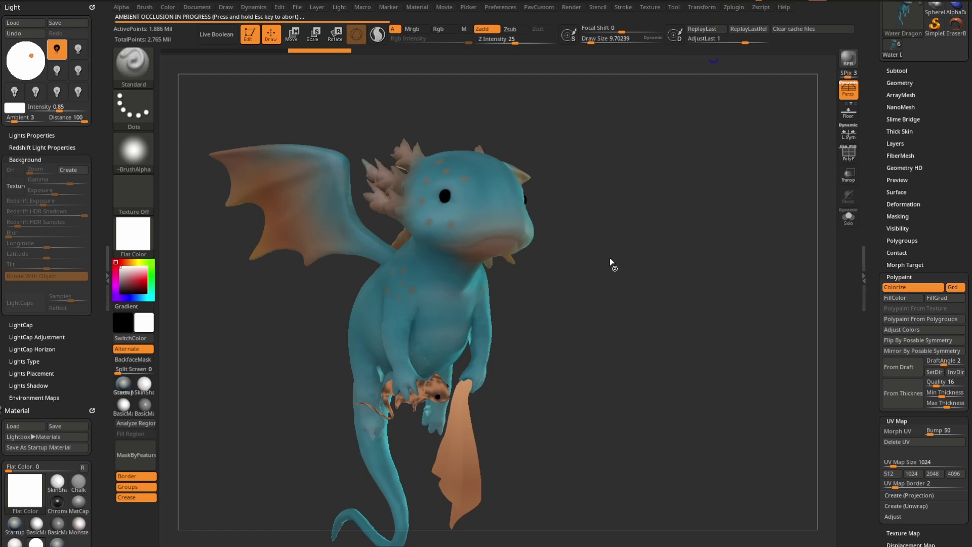
pyautogui.keyDown('ctrl'); pyautogui.click(661, 220); pyautogui.keyUp('ctrl')
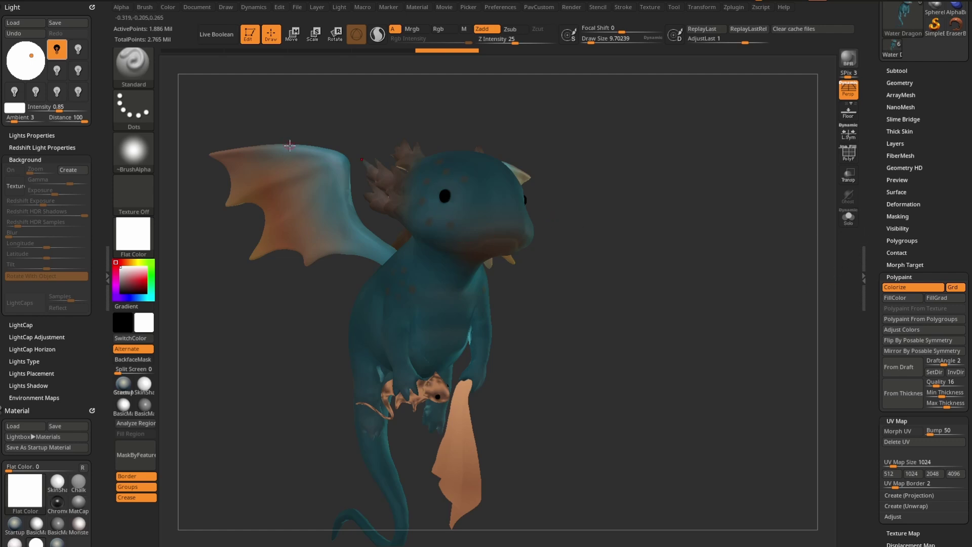
# Step: Fill the unmasked creases of the Water Dragon with a very dark gray and inspect the shading
pyautogui.moveTo(122, 280); pyautogui.dragTo(120, 288)
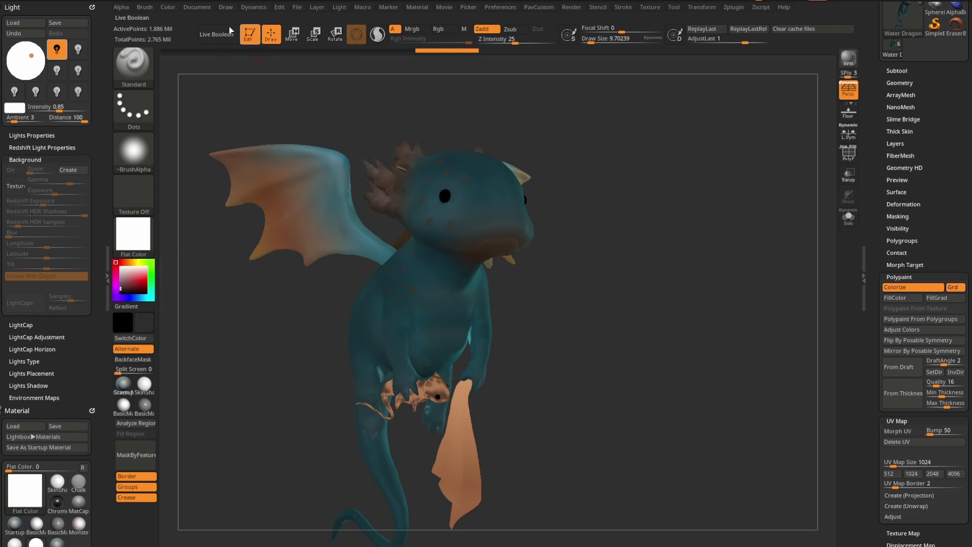
pyautogui.click(168, 7)
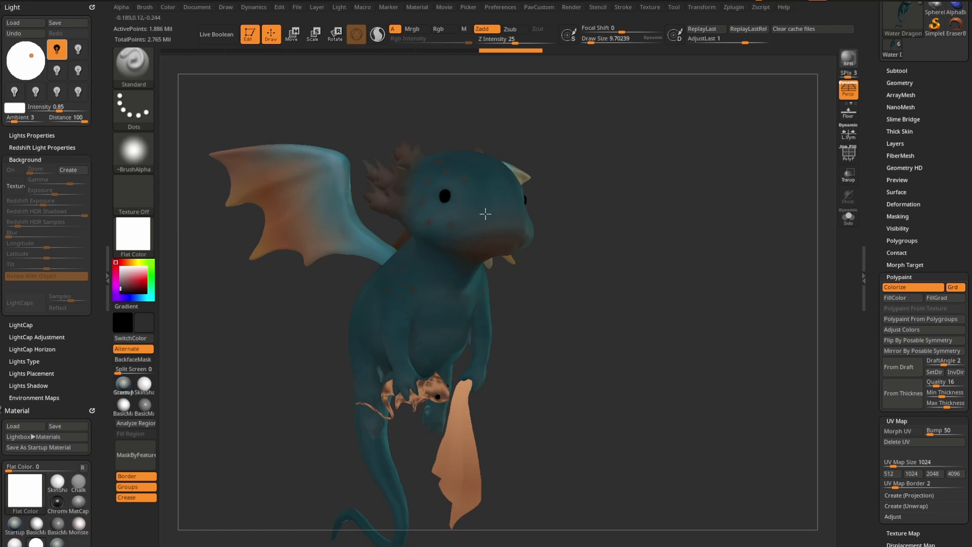
pyautogui.moveTo(557, 226); pyautogui.dragTo(670, 306)
pyautogui.moveTo(663, 94); pyautogui.dragTo(696, 111)
pyautogui.moveTo(642, 233); pyautogui.dragTo(715, 96)
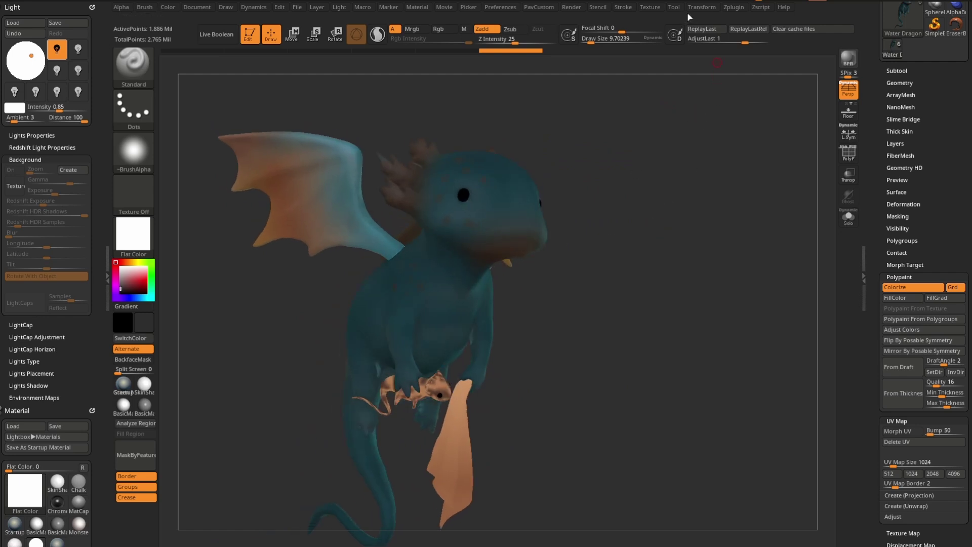
# Step: Turn on OcclusionVolume, recompute the Water Dragon's ambient occlusion mask, and invert the mask
pyautogui.click(701, 9)
pyautogui.moveTo(730, 8)
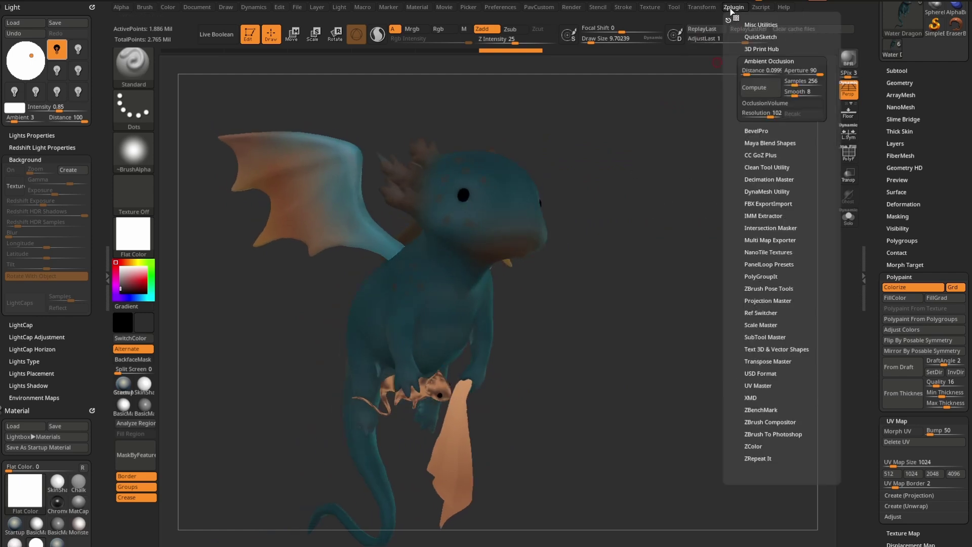
pyautogui.click(758, 93)
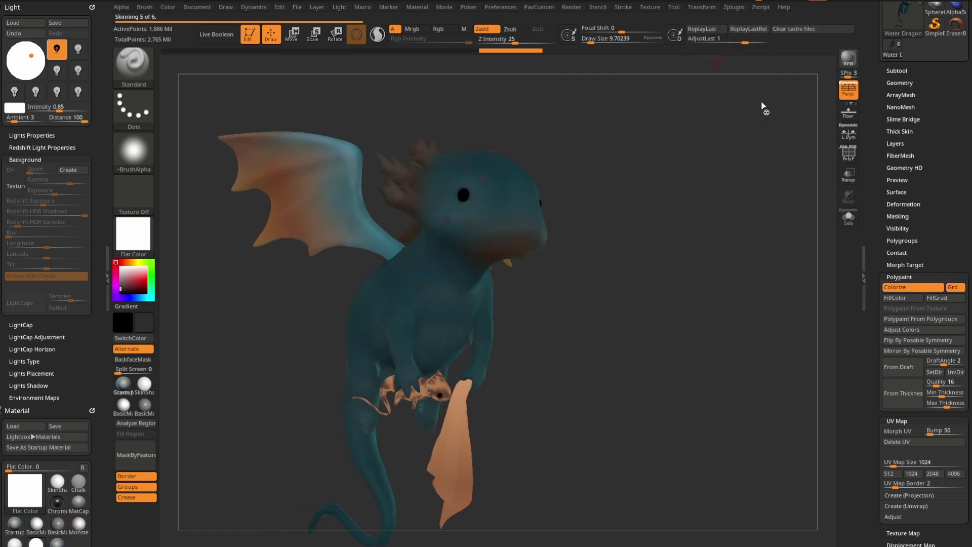
pyautogui.click(708, 8)
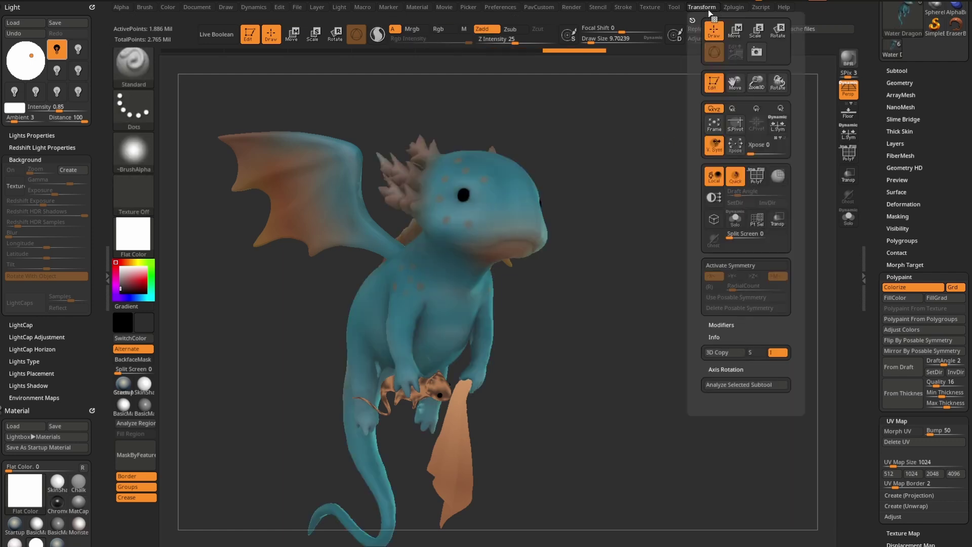
pyautogui.moveTo(734, 8)
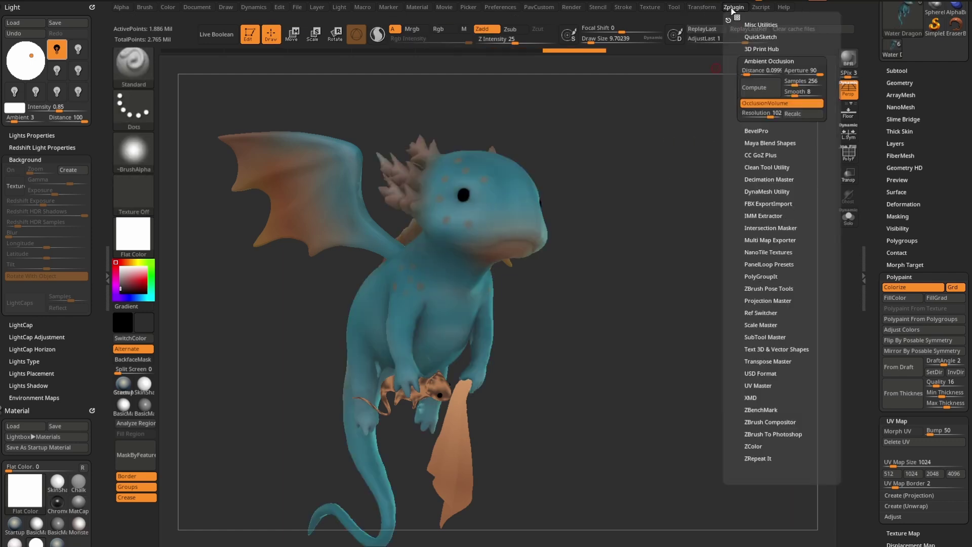
pyautogui.click(756, 93)
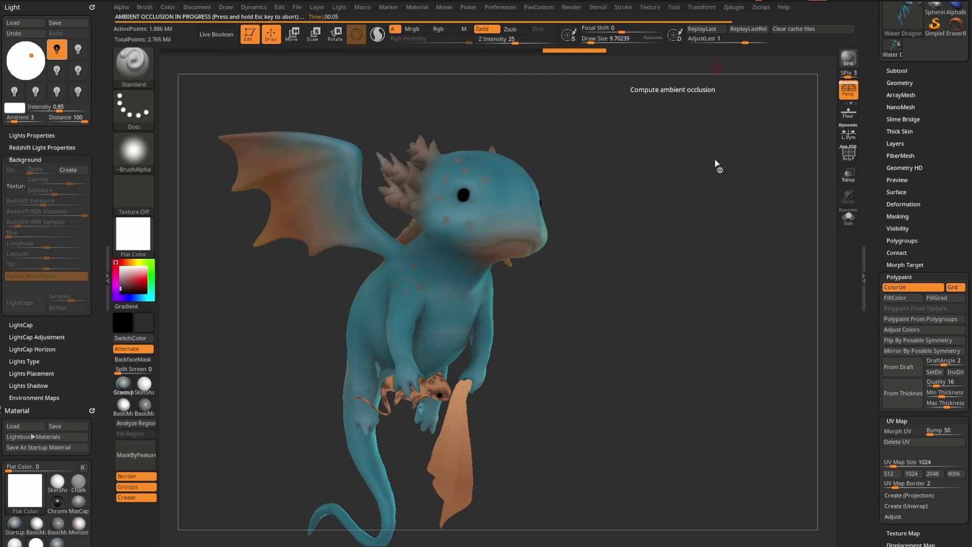
pyautogui.keyDown('ctrl'); pyautogui.click(695, 151); pyautogui.keyUp('ctrl')
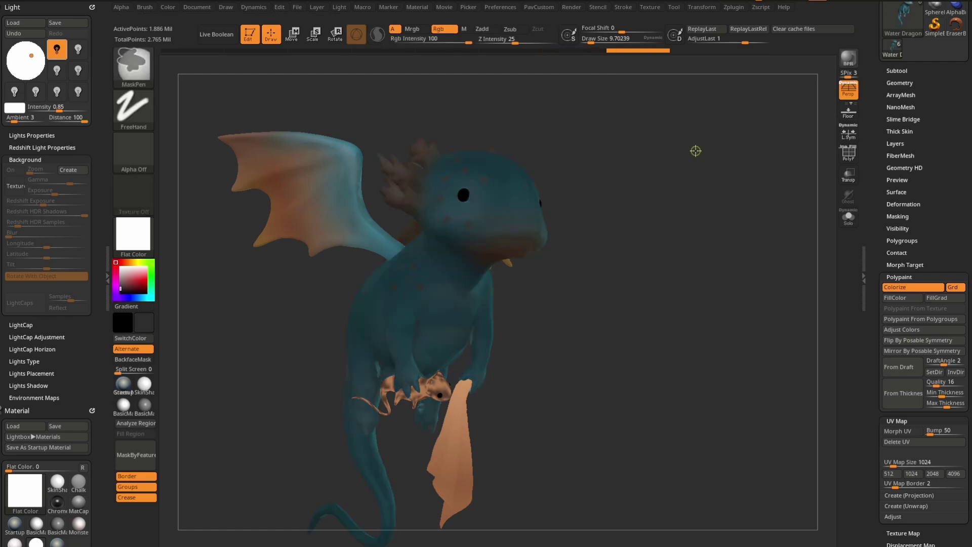
# Step: Review the Masking options and fill the Water Dragon's unmasked areas with a dark navy blue
pyautogui.click(899, 277)
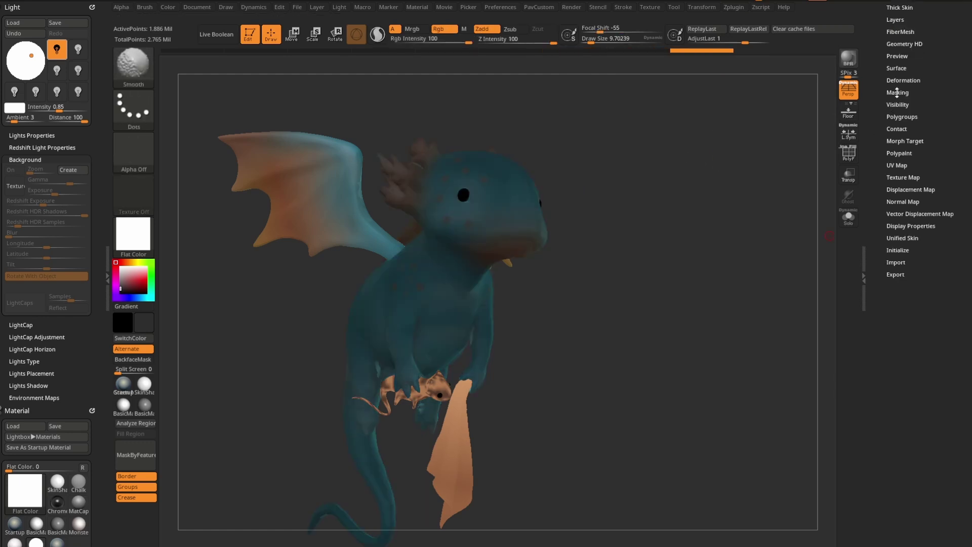
pyautogui.click(896, 217)
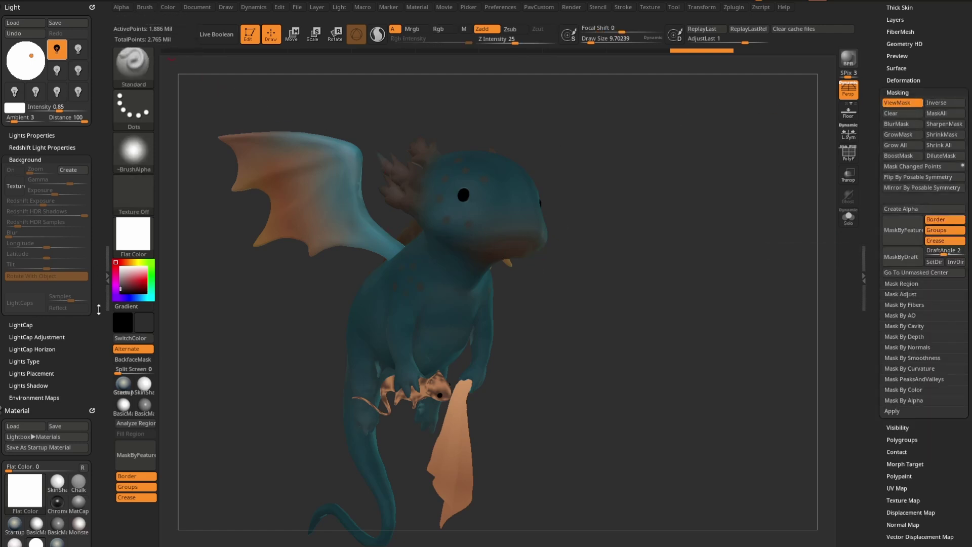
pyautogui.click(134, 297)
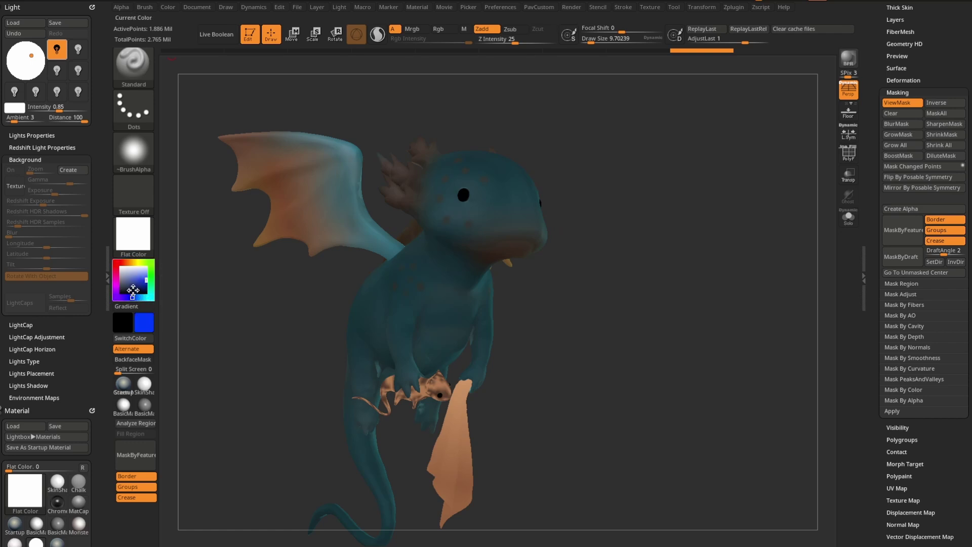
pyautogui.moveTo(132, 289); pyautogui.dragTo(127, 289)
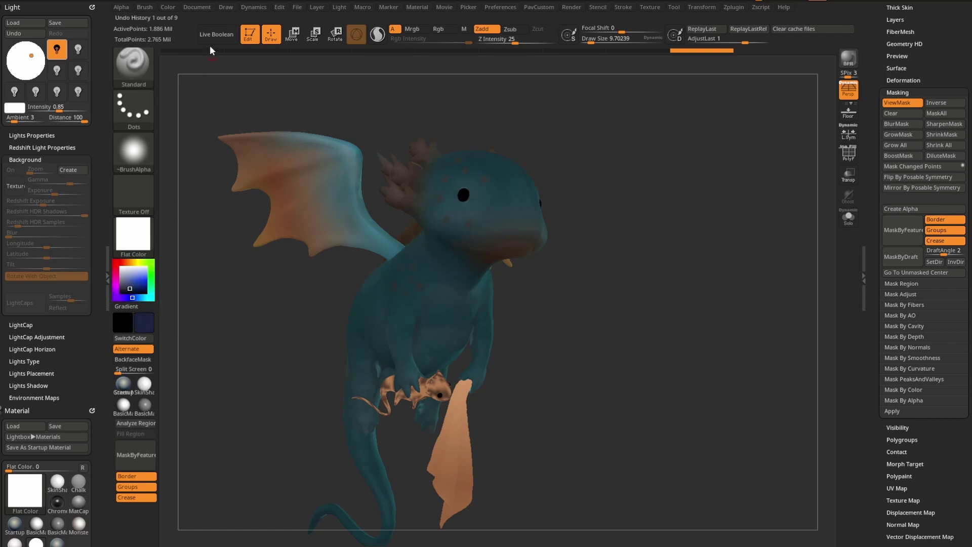
pyautogui.click(168, 7)
pyautogui.click(190, 202)
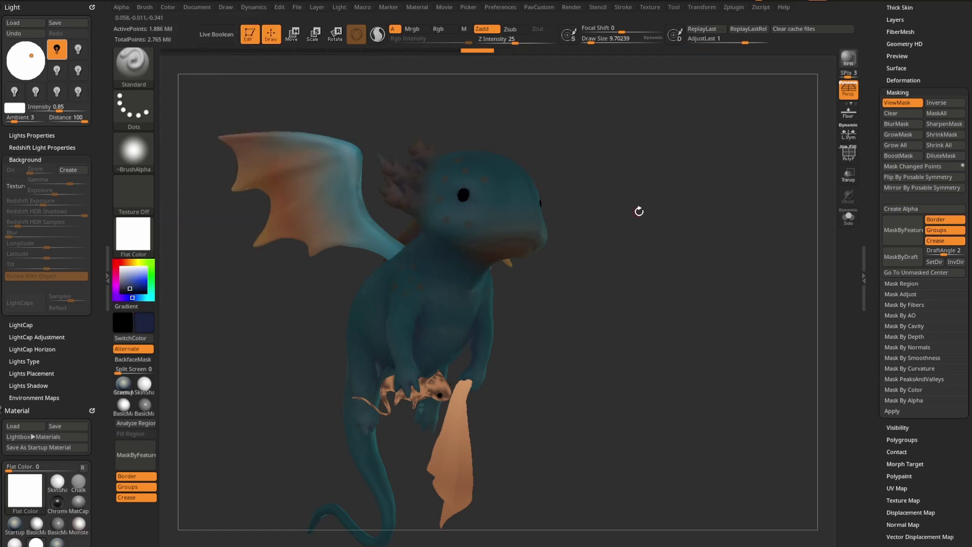
# Step: Inspect the water dragon's darkened creases from the front and switch the model's material to BasicMaterial
pyautogui.moveTo(700, 221); pyautogui.dragTo(685, 286)
pyautogui.moveTo(701, 238); pyautogui.dragTo(767, 213)
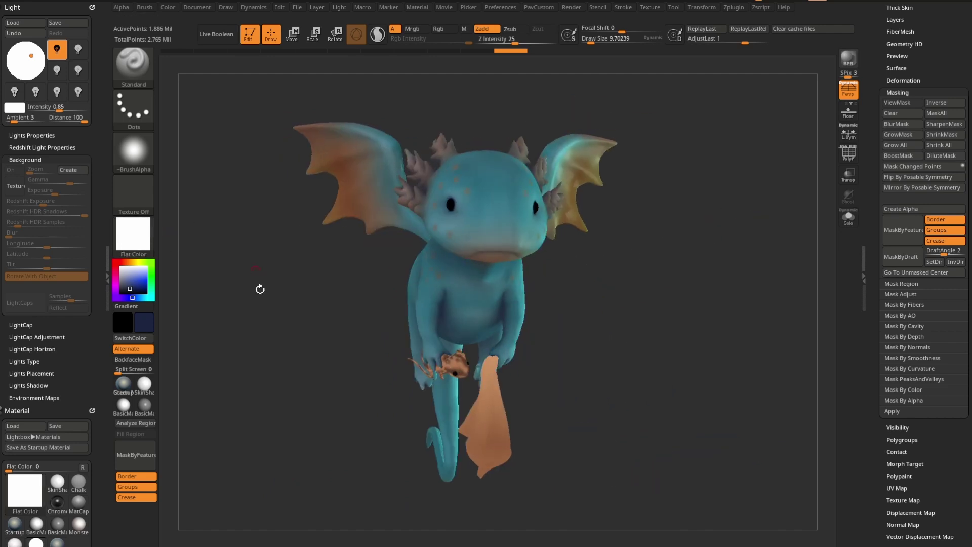
pyautogui.moveTo(280, 296)
pyautogui.mouseDown()
pyautogui.moveTo(368, 296)
pyautogui.moveTo(245, 292)
pyautogui.moveTo(263, 291)
pyautogui.mouseUp()
pyautogui.click(133, 234)
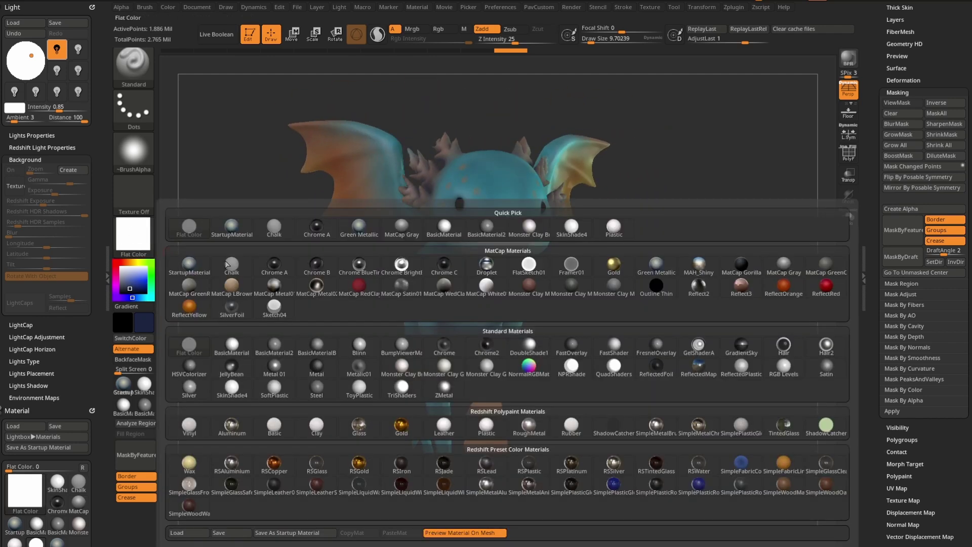
pyautogui.click(234, 344)
pyautogui.moveTo(754, 308); pyautogui.dragTo(716, 248)
# Step: Create a new texture map for the Water Dragon from its polypaint
pyautogui.keyDown('shift'); pyautogui.click(905, 93); pyautogui.keyUp('shift')
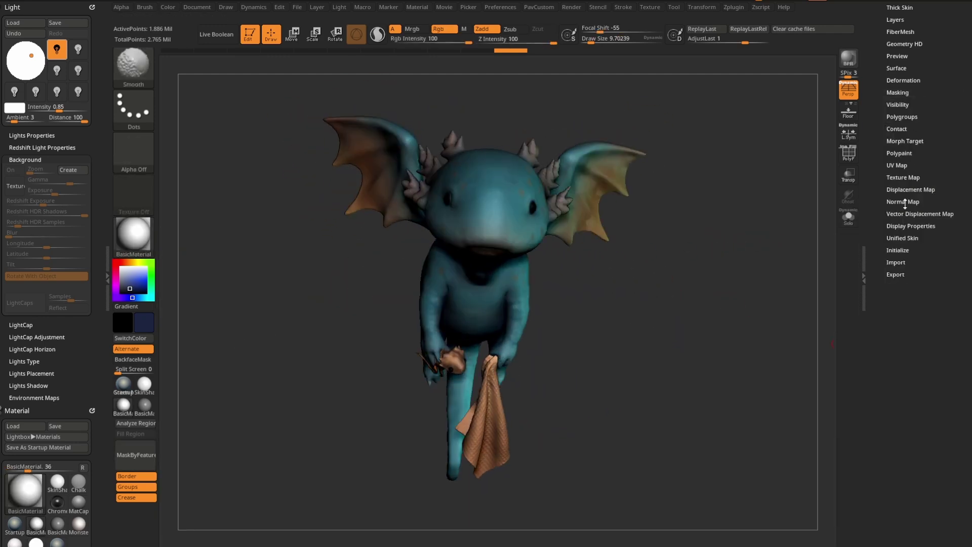
pyautogui.click(900, 177)
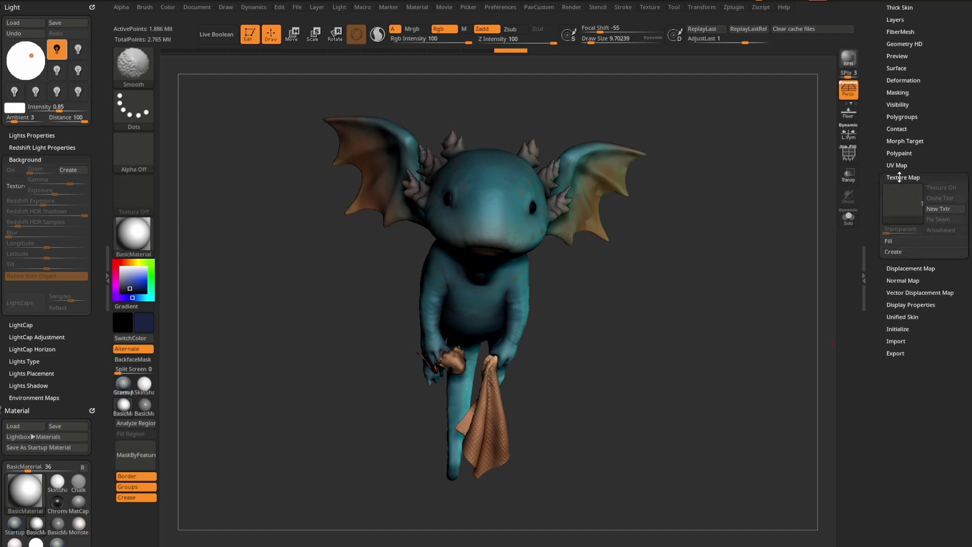
pyautogui.click(894, 252)
pyautogui.click(909, 262)
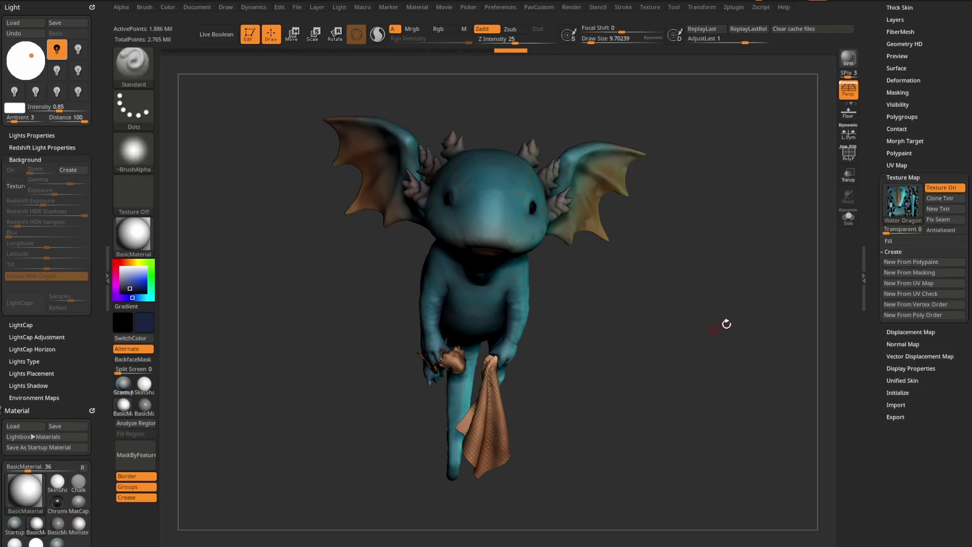
pyautogui.moveTo(901, 210)
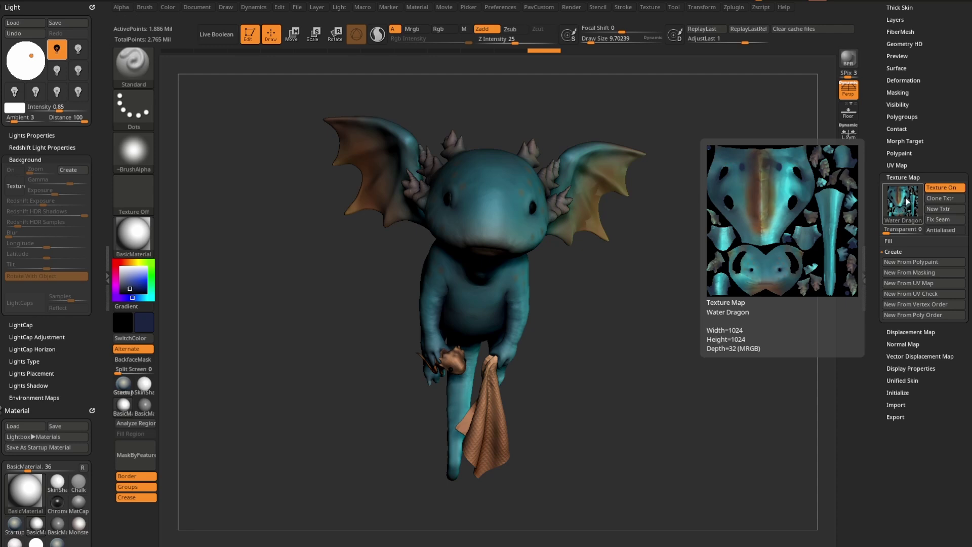
# Step: Clone the Water Dragon texture map and save it for export to the Desktop as the JPEG Water Dragon.jpg
pyautogui.click(945, 199)
pyautogui.moveTo(870, 180); pyautogui.dragTo(873, 431)
pyautogui.click(650, 7)
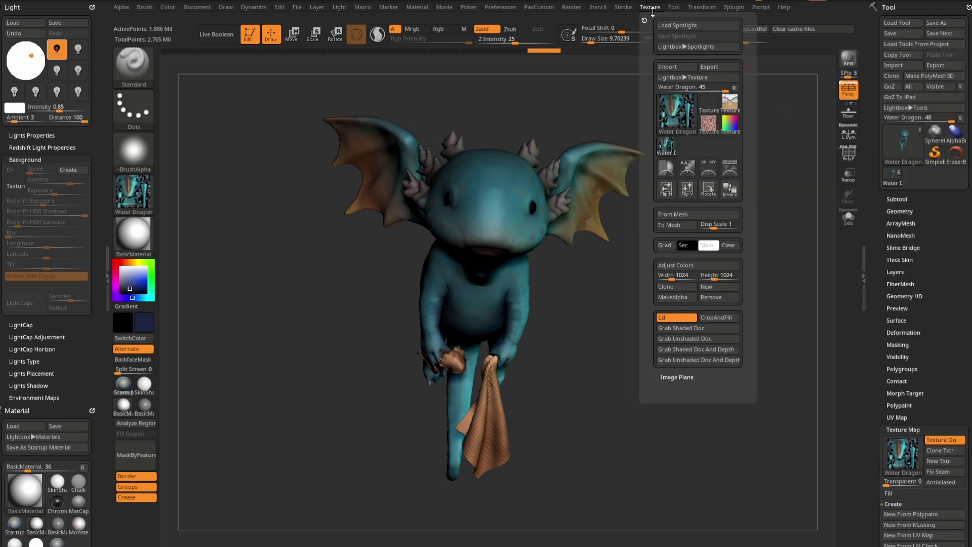
pyautogui.click(709, 66)
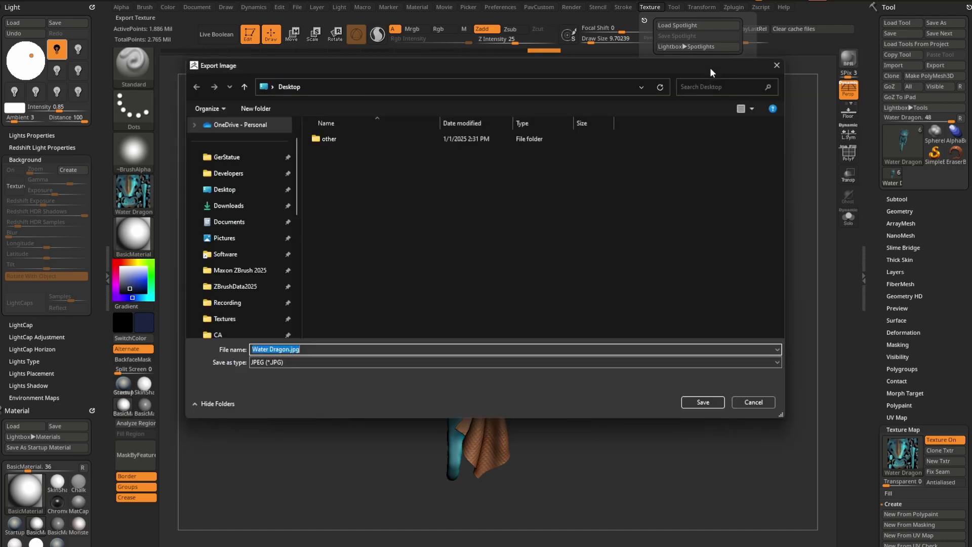
pyautogui.click(701, 403)
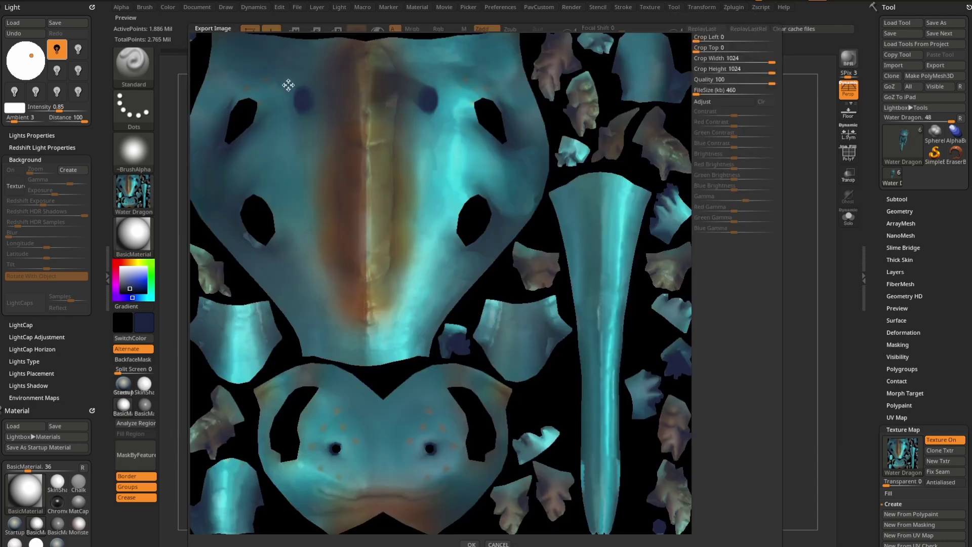
# Step: Examine the baked body and face shading in the export preview and confirm the image export at quality 100
pyautogui.moveTo(364, 436); pyautogui.dragTo(512, 351)
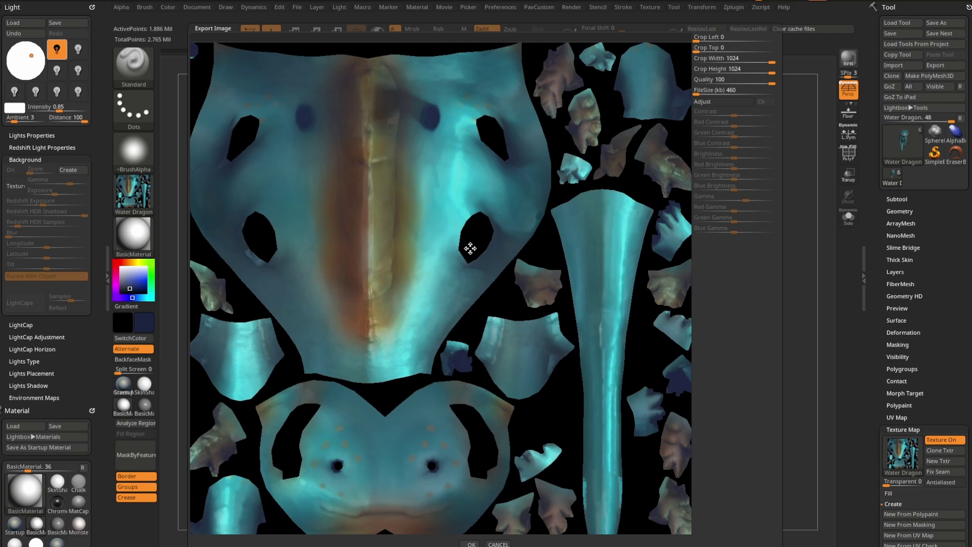
pyautogui.moveTo(380, 258); pyautogui.dragTo(437, 196)
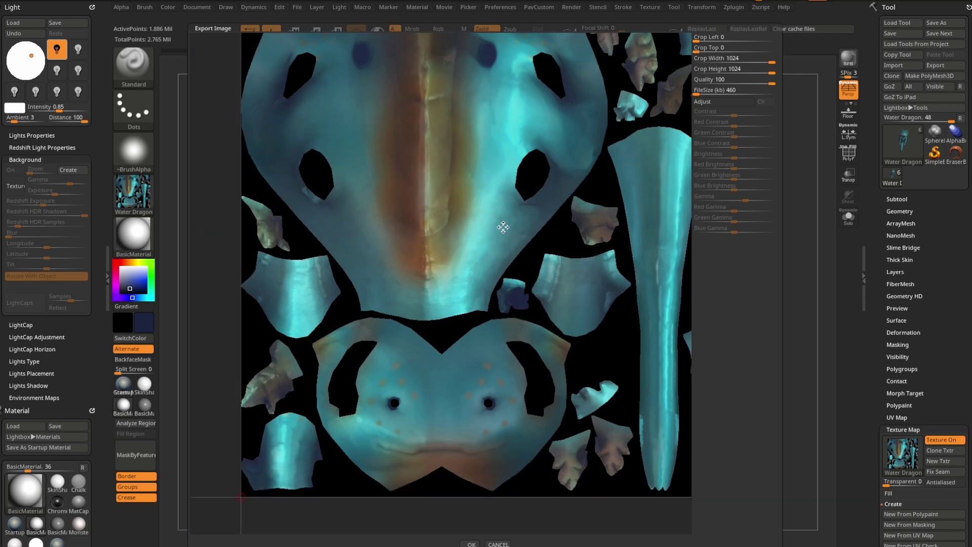
pyautogui.scroll(2, 491, 193)
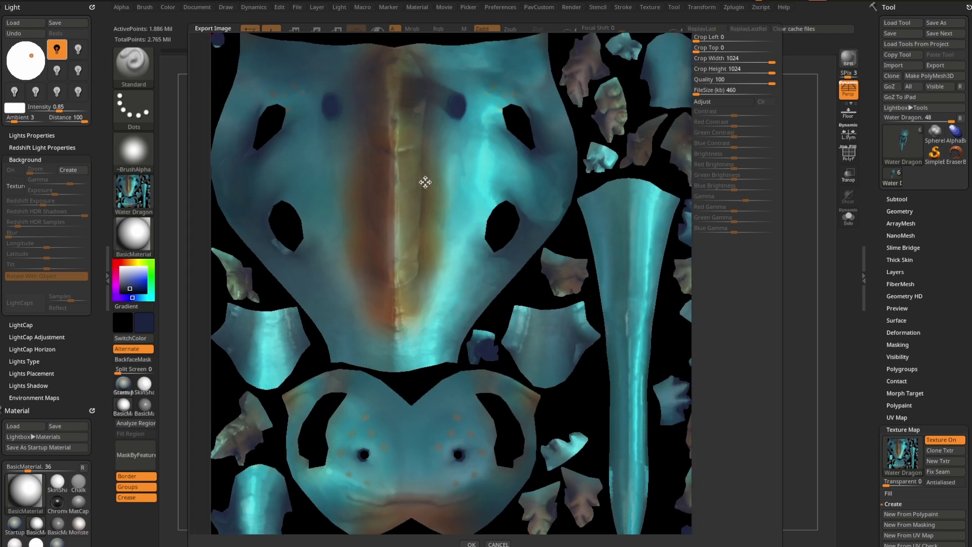
pyautogui.moveTo(455, 295)
pyautogui.mouseDown()
pyautogui.moveTo(400, 250)
pyautogui.moveTo(445, 293)
pyautogui.mouseUp()
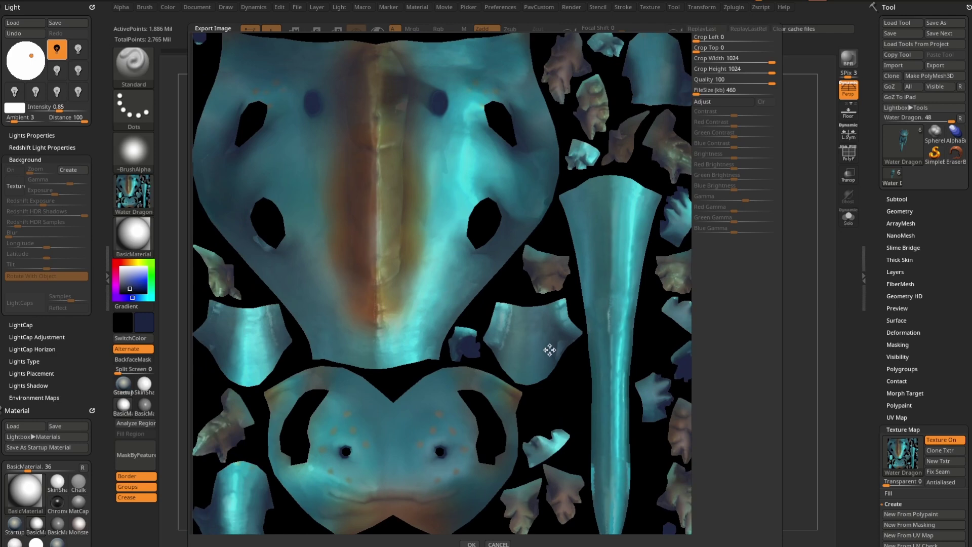
pyautogui.moveTo(551, 349); pyautogui.dragTo(559, 375)
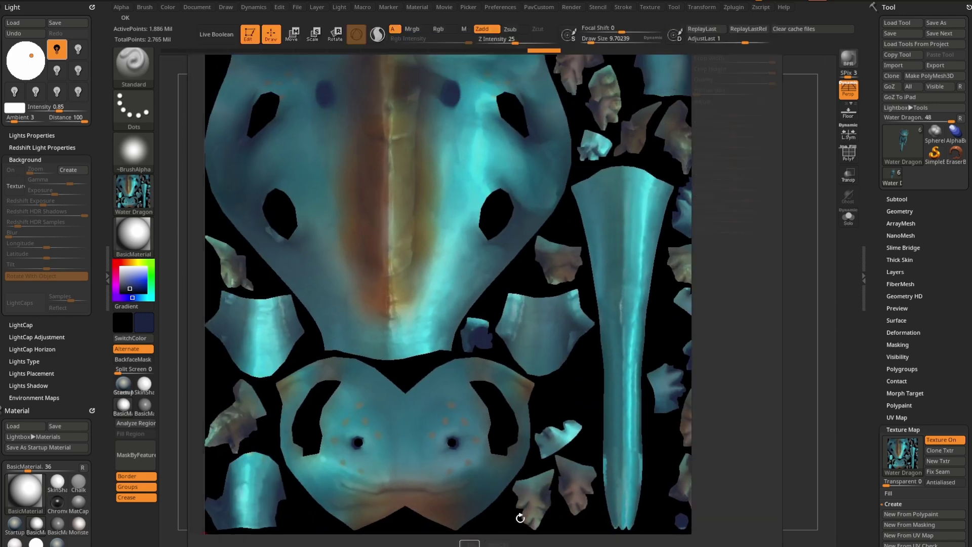
pyautogui.click(471, 544)
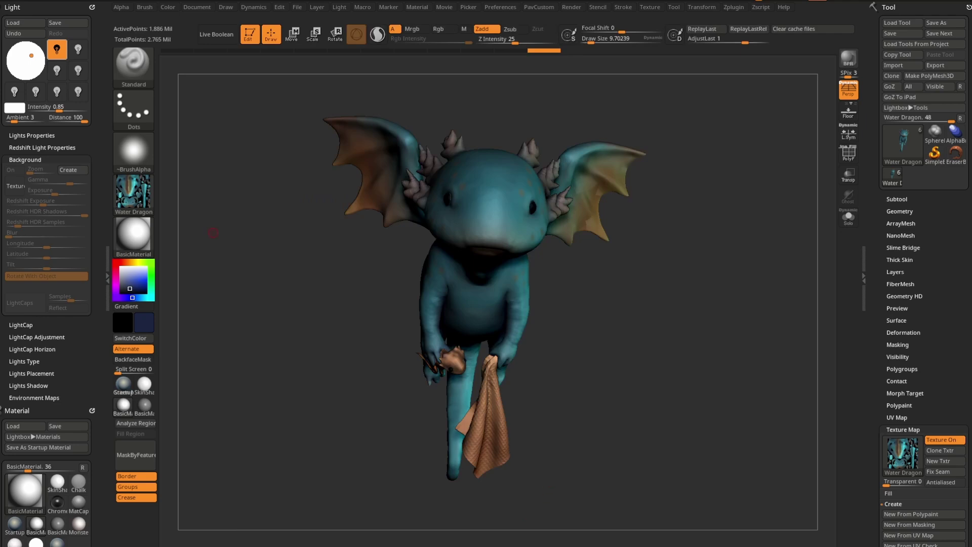
# Step: Review the exported Water Dragon.jpg in XnView MP, then return to ZBrush and examine the model from an angle
pyautogui.moveTo(478, 546); pyautogui.dragTo(530, 42)
pyautogui.keyDown('ctrl'); pyautogui.scroll(-1, 514, 249); pyautogui.keyUp('ctrl')
pyautogui.keyDown('ctrl'); pyautogui.scroll(1, 476, 280); pyautogui.keyUp('ctrl')
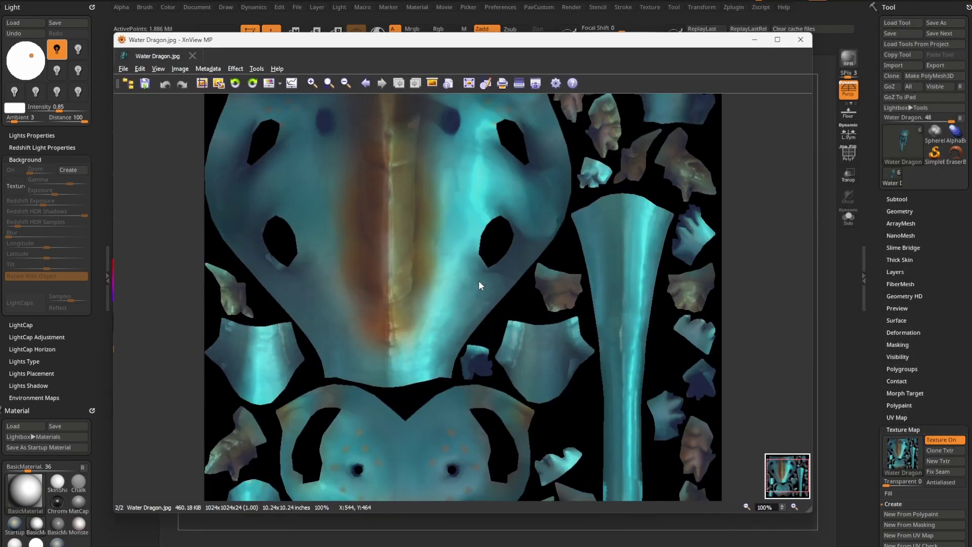
pyautogui.keyDown('ctrl'); pyautogui.scroll(-1, 487, 295); pyautogui.keyUp('ctrl')
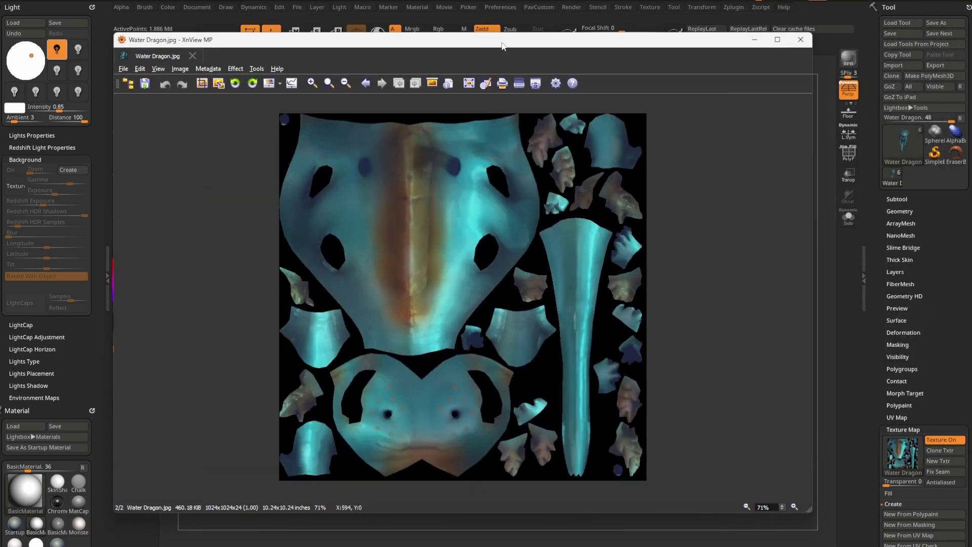
pyautogui.moveTo(504, 41); pyautogui.dragTo(0, 54)
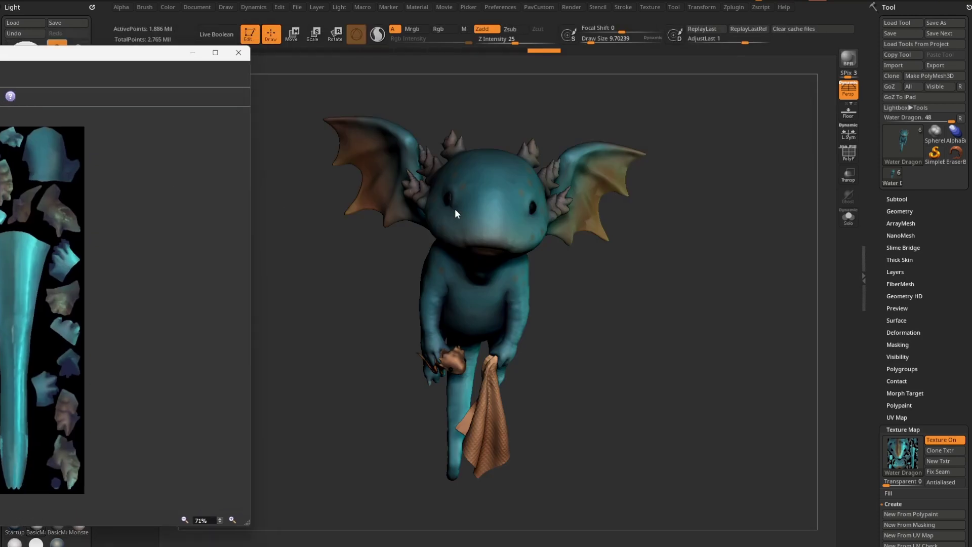
pyautogui.moveTo(632, 284)
pyautogui.mouseDown()
pyautogui.moveTo(662, 293)
pyautogui.moveTo(623, 301)
pyautogui.moveTo(632, 298)
pyautogui.mouseUp()
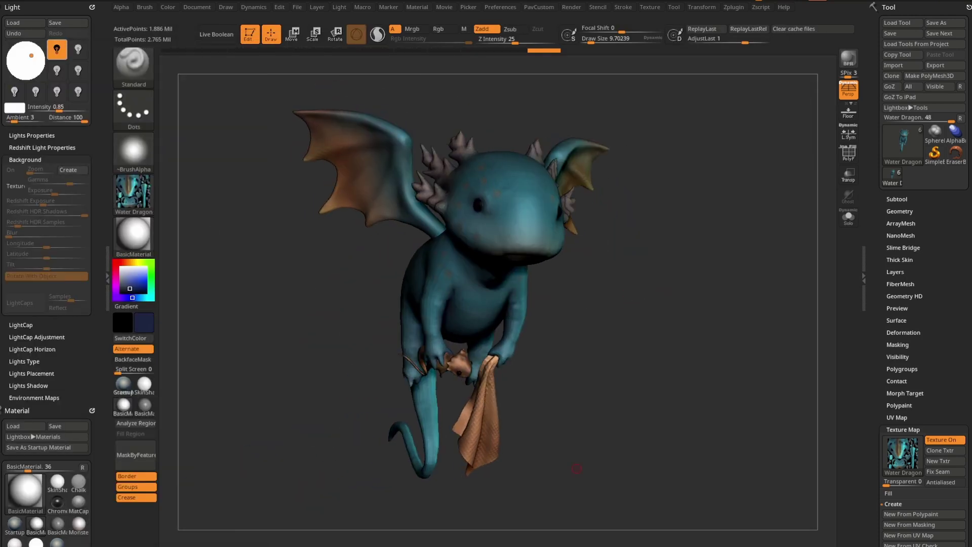